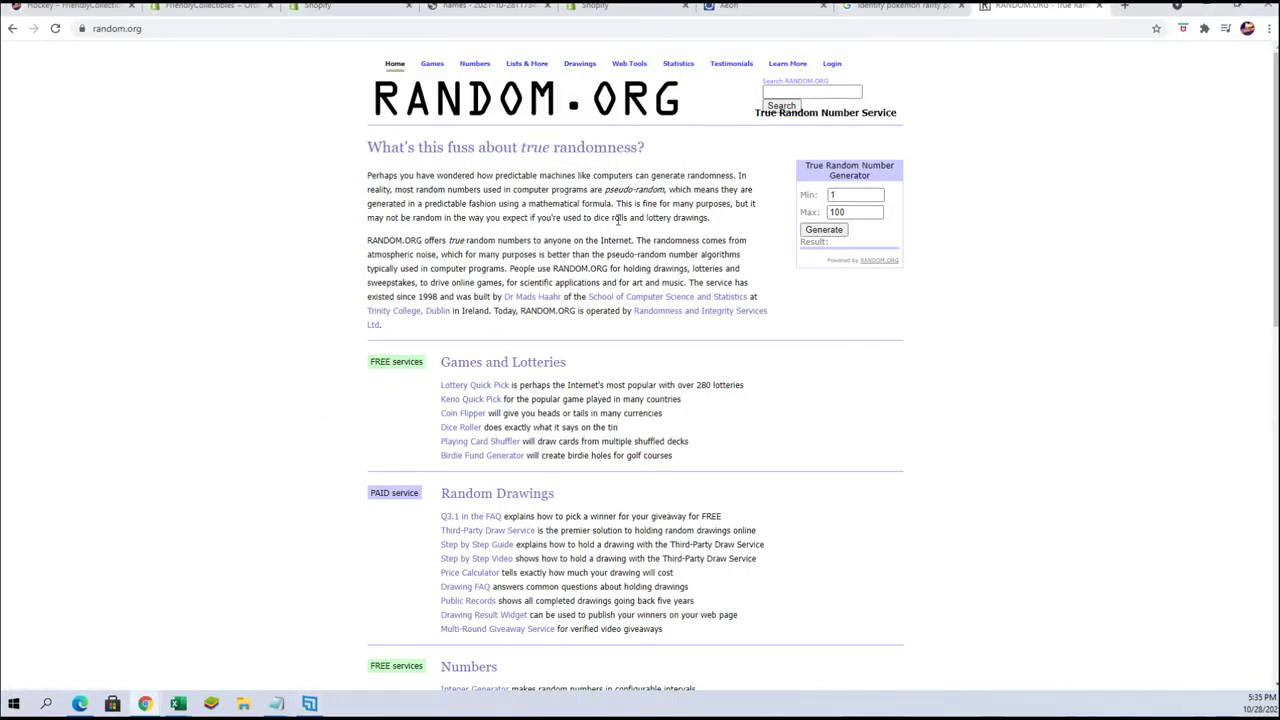
Open RANDOM.ORG's List Randomizer at 175% zoom with the Alpha Hockey workbook positioned beside it
{"action": "left_click", "coordinate": [538, 82]}
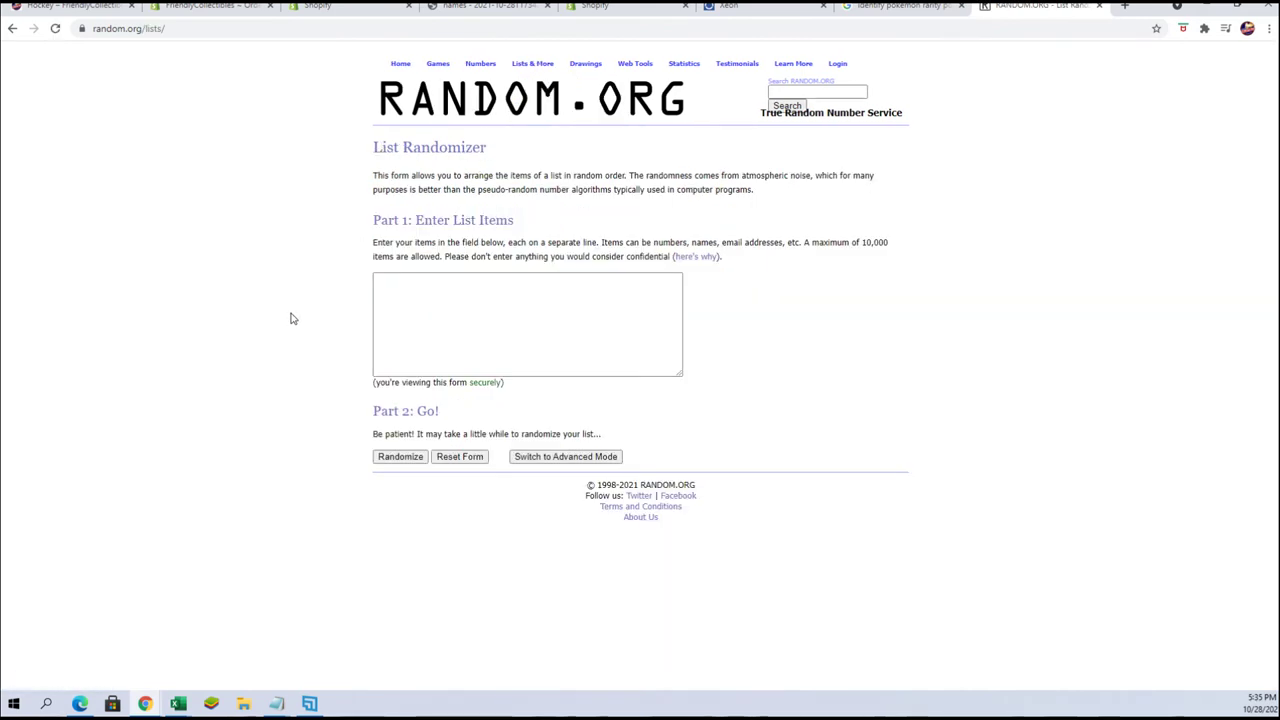
{"action": "key", "text": "ctrl+plus"}
{"action": "key", "text": "ctrl+plus"}
{"action": "key", "text": "ctrl+plus"}
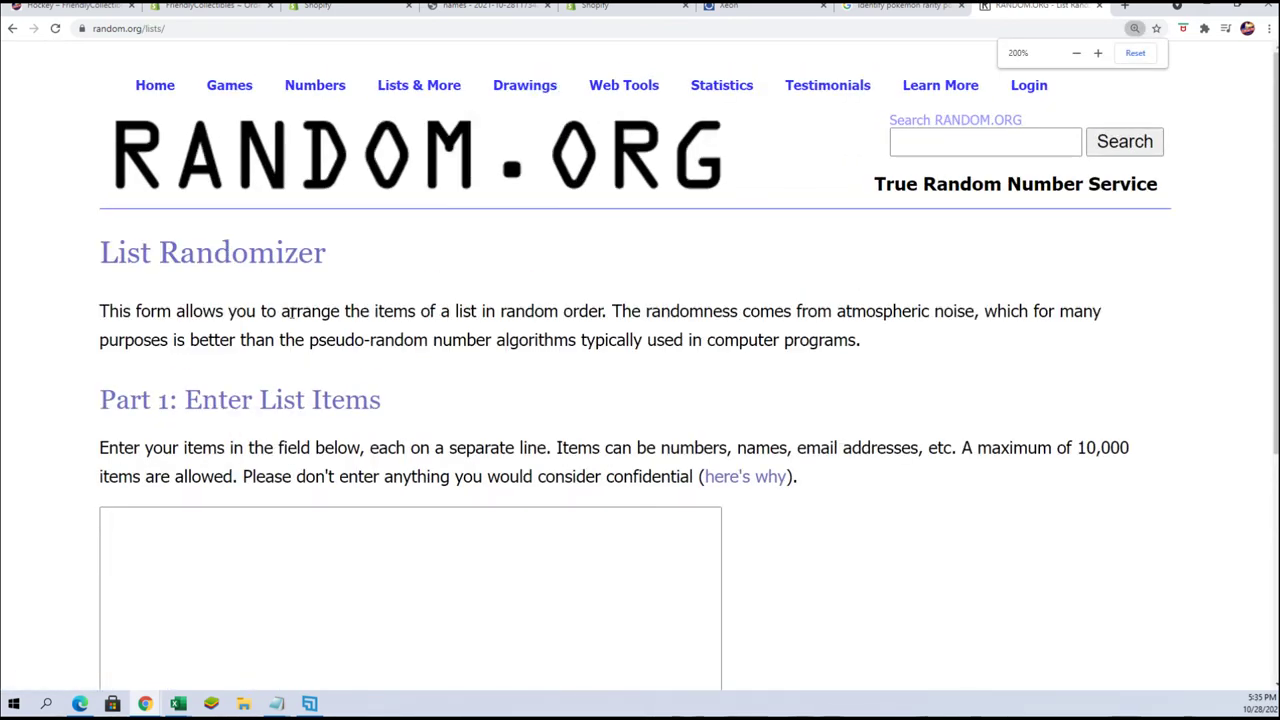
{"action": "key", "text": "ctrl+minus"}
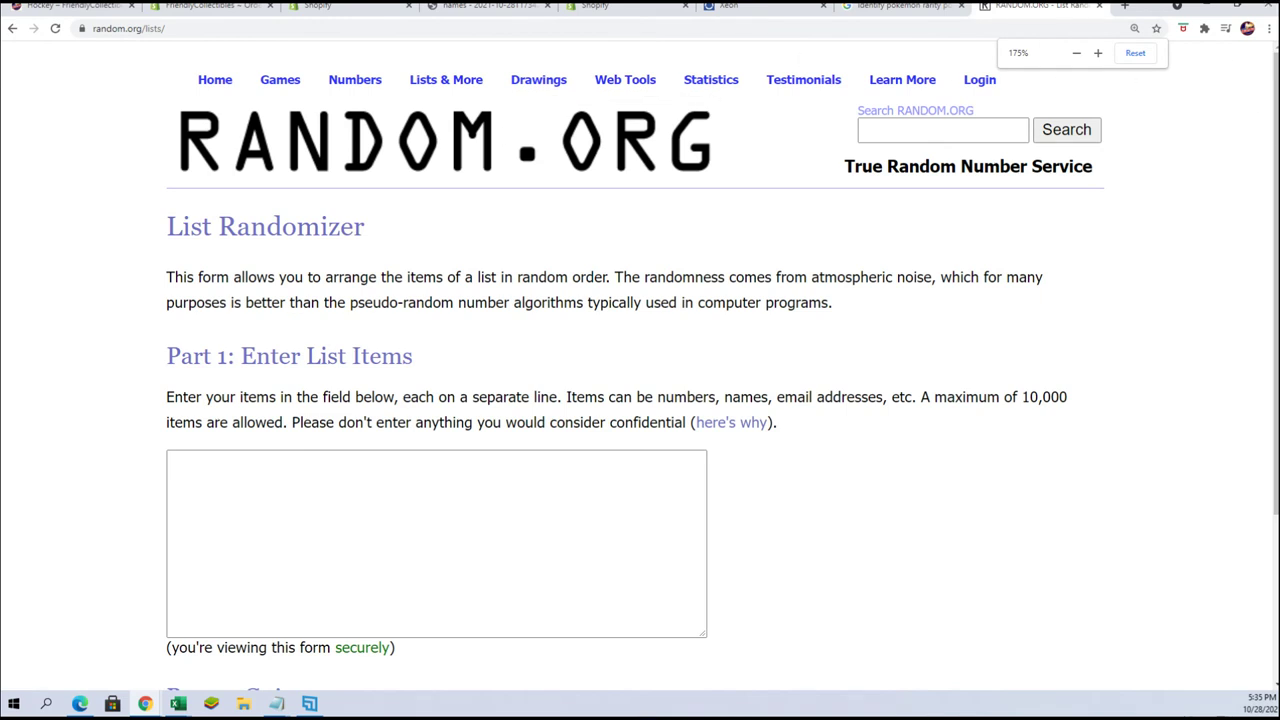
{"action": "left_click", "coordinate": [178, 703]}
{"action": "left_click_drag", "start_coordinate": [529, 349], "coordinate": [727, 164]}
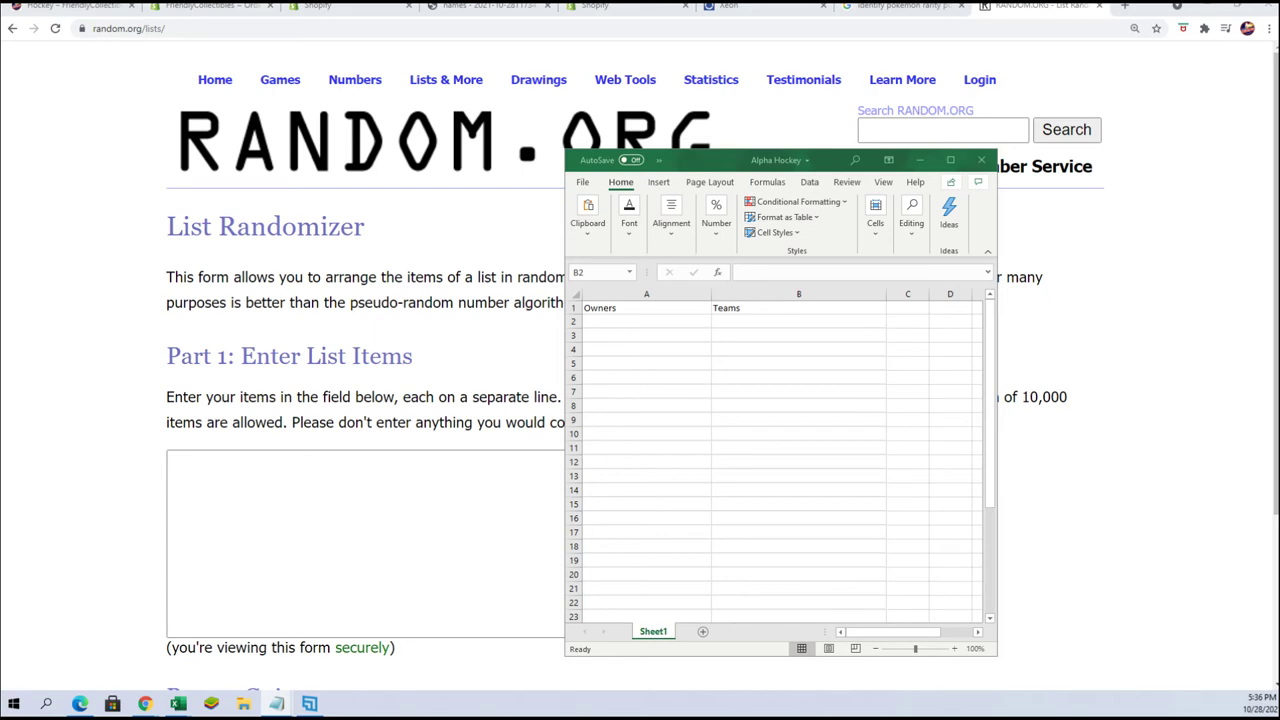
Move the Notepad owners-and-teams notes over the workbook and scroll them to the top
{"action": "mouse_move", "coordinate": [1279, 225]}
{"action": "left_mouse_down"}
{"action": "mouse_move", "coordinate": [714, 186]}
{"action": "mouse_move", "coordinate": [807, 132]}
{"action": "left_mouse_up"}
{"action": "scroll", "coordinate": [711, 546], "scroll_direction": "up", "scroll_amount": 8}
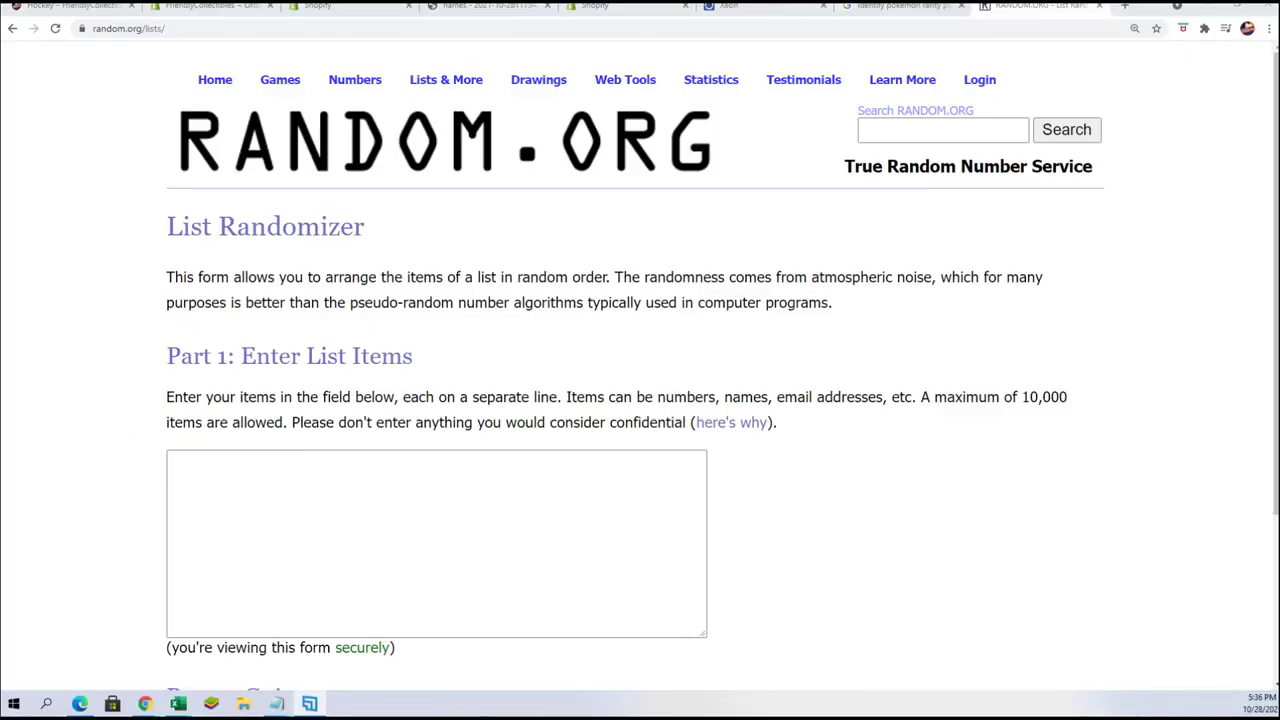
{"action": "key", "text": "alt+Tab"}
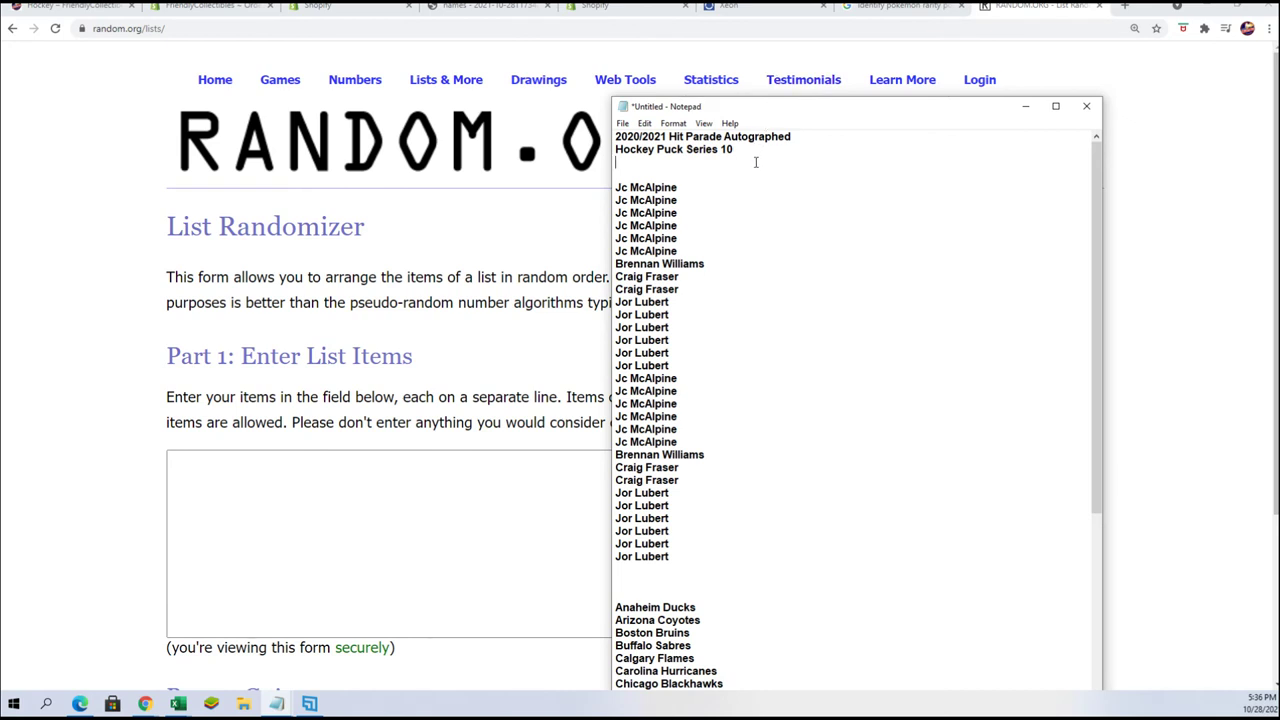
Add a 'BOX ID 21S10HOCKPUCK103' line under the puck series heading and copy the owner names
{"action": "key", "text": "Return"}
{"action": "type", "text": "BOX ID 21S10HOCKPUCK103"}
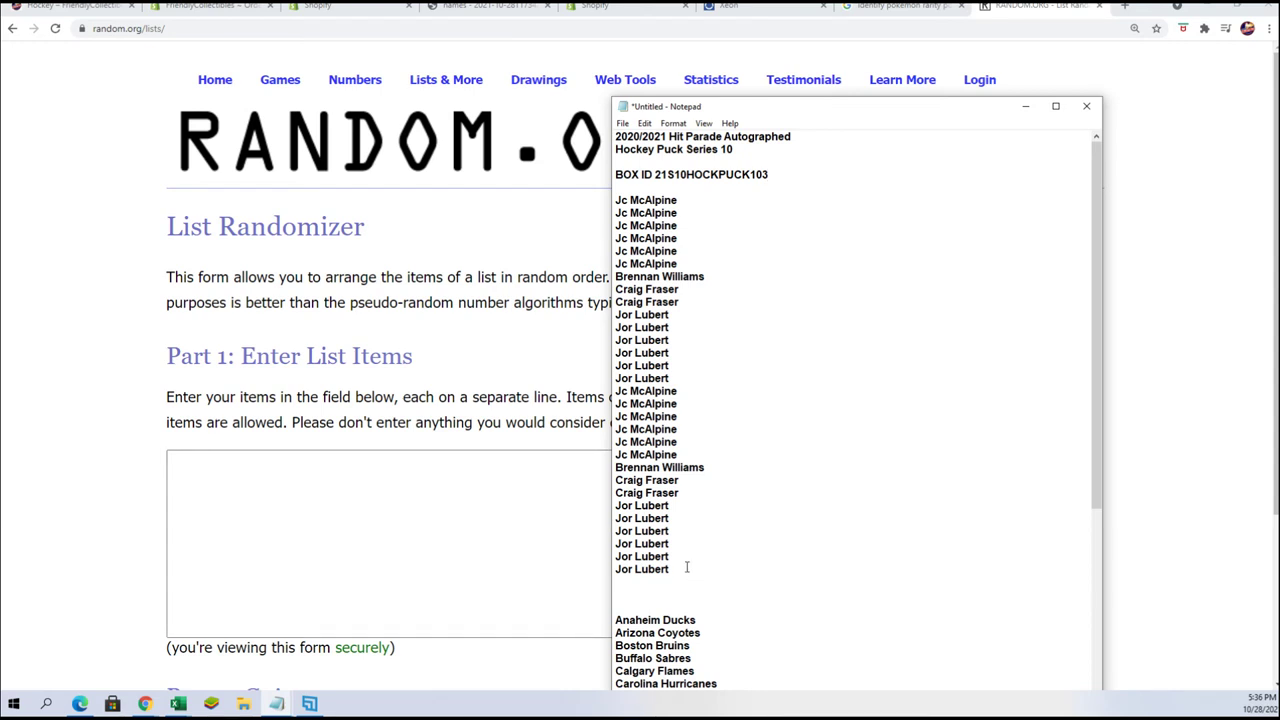
{"action": "mouse_move", "coordinate": [686, 568]}
{"action": "left_mouse_down"}
{"action": "mouse_move", "coordinate": [615, 316]}
{"action": "mouse_move", "coordinate": [615, 198]}
{"action": "left_mouse_up"}
{"action": "right_click", "coordinate": [632, 211]}
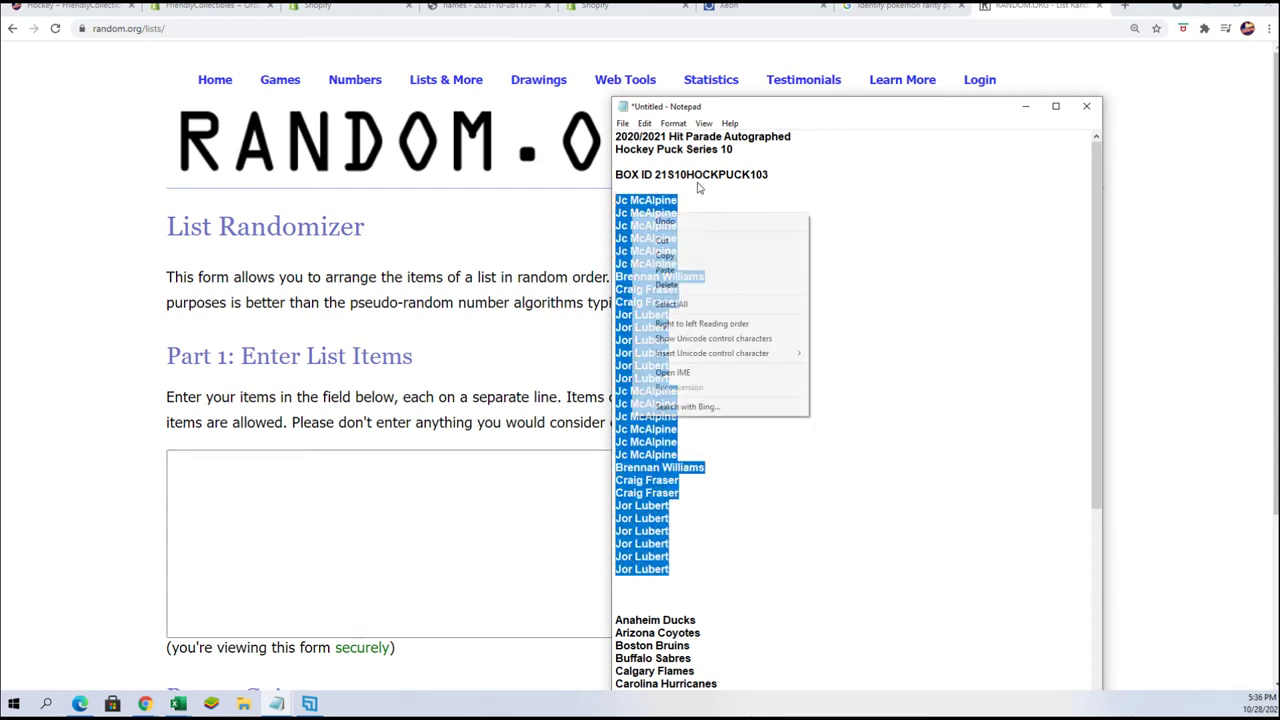
{"action": "left_click", "coordinate": [665, 255]}
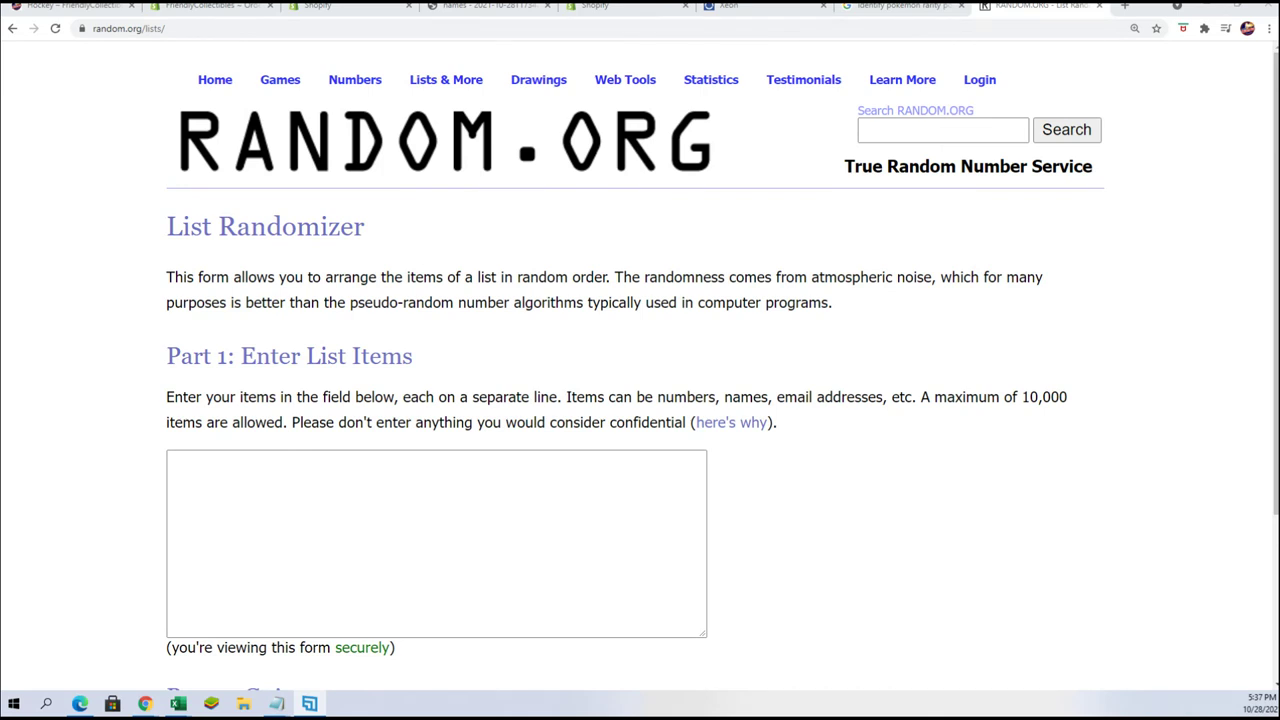
{"action": "key", "text": "alt+Tab"}
Paste the 30 owner names into the List Randomizer and randomize them
{"action": "left_click", "coordinate": [298, 469]}
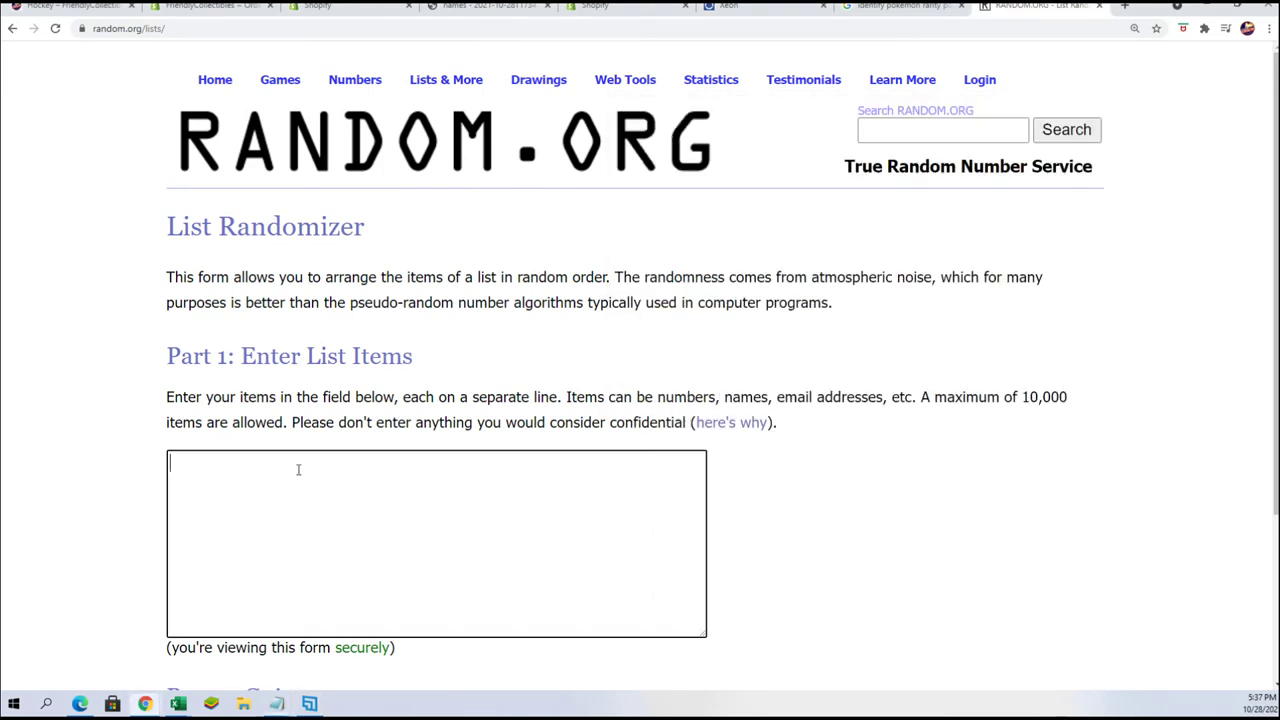
{"action": "right_click", "coordinate": [298, 469]}
{"action": "left_click", "coordinate": [320, 580]}
{"action": "scroll", "coordinate": [820, 443], "scroll_direction": "down", "scroll_amount": 3}
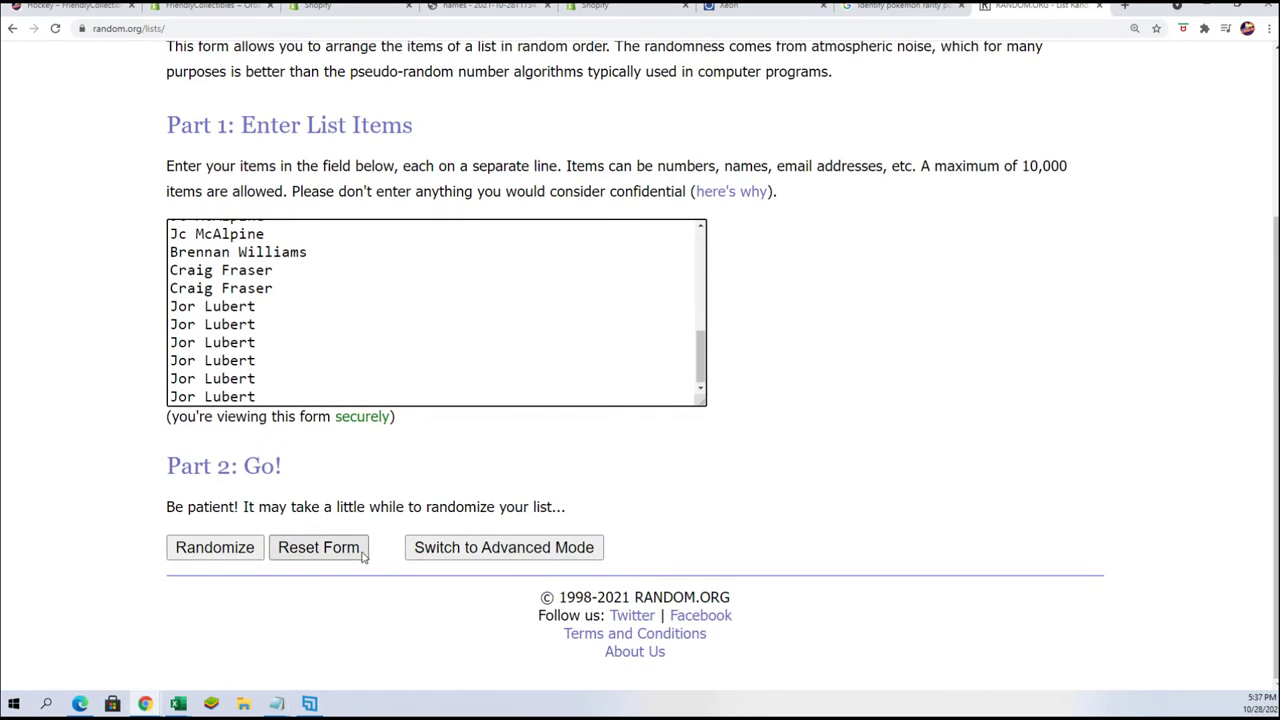
{"action": "left_click", "coordinate": [228, 546]}
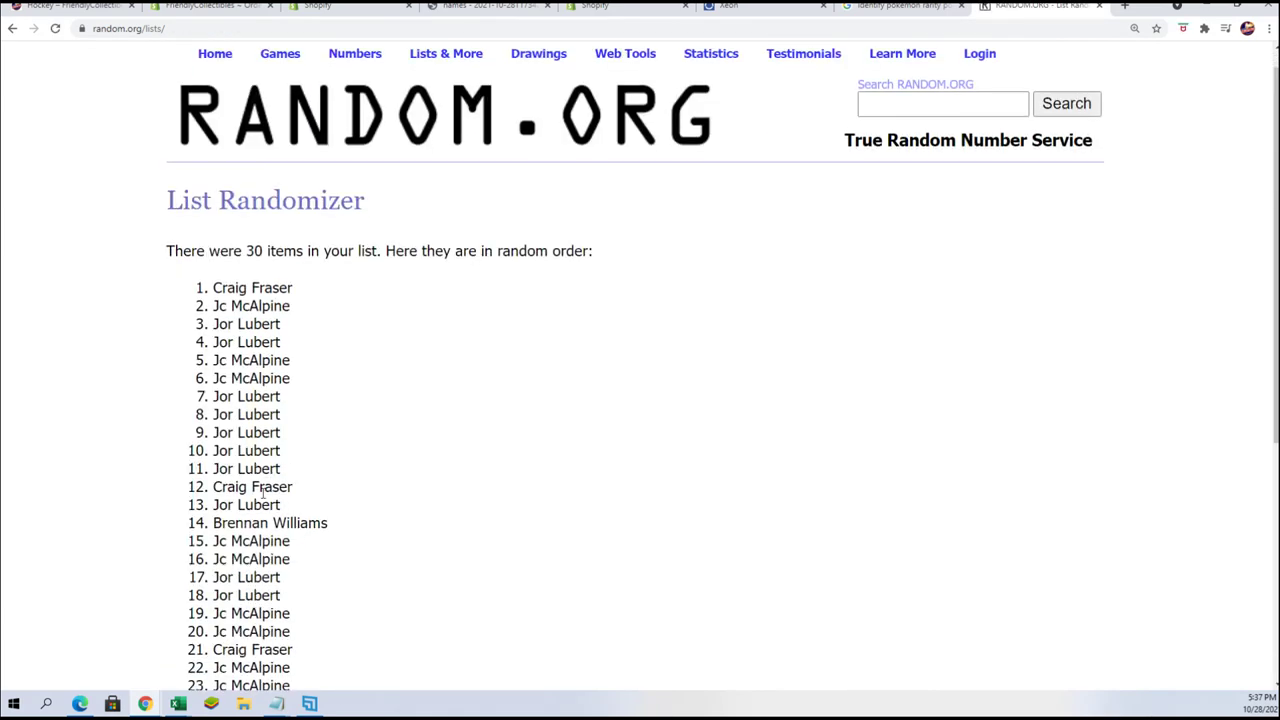
Reshuffle the owner list six more times with Again!
{"action": "scroll", "coordinate": [263, 490], "scroll_direction": "down", "scroll_amount": 5}
{"action": "left_click", "coordinate": [194, 546]}
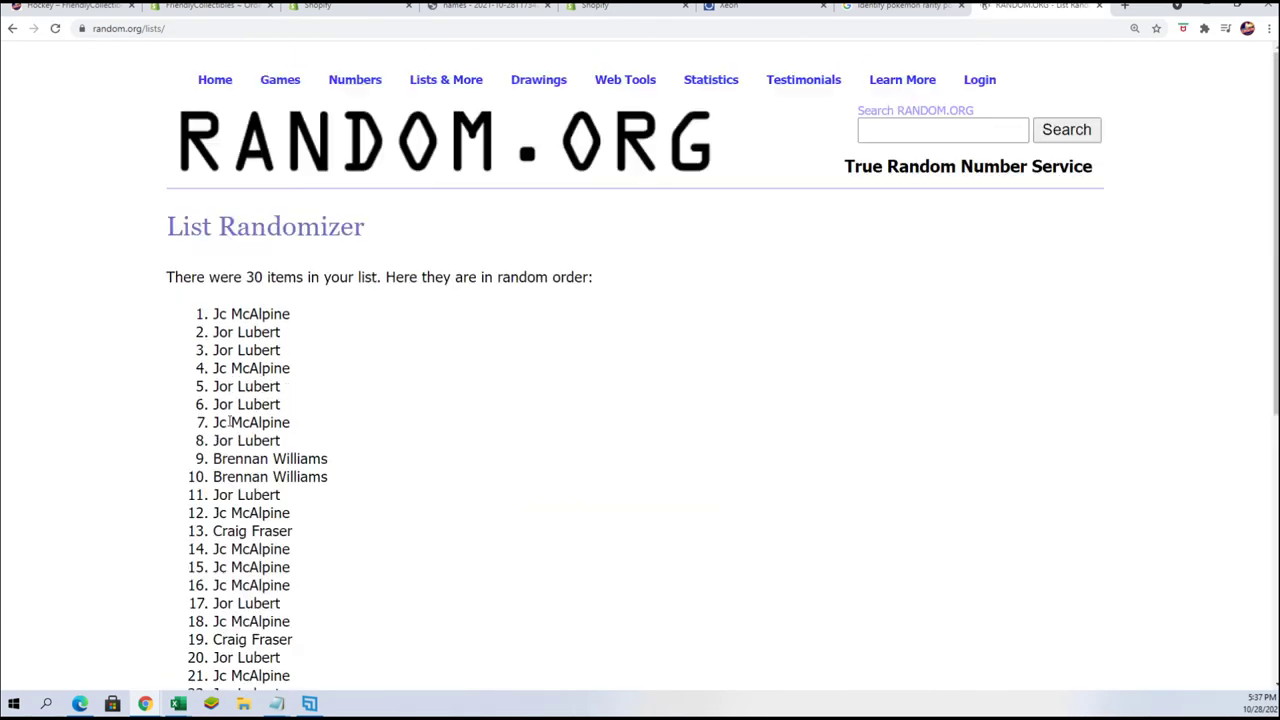
{"action": "scroll", "coordinate": [230, 422], "scroll_direction": "down", "scroll_amount": 5}
{"action": "left_click", "coordinate": [198, 546]}
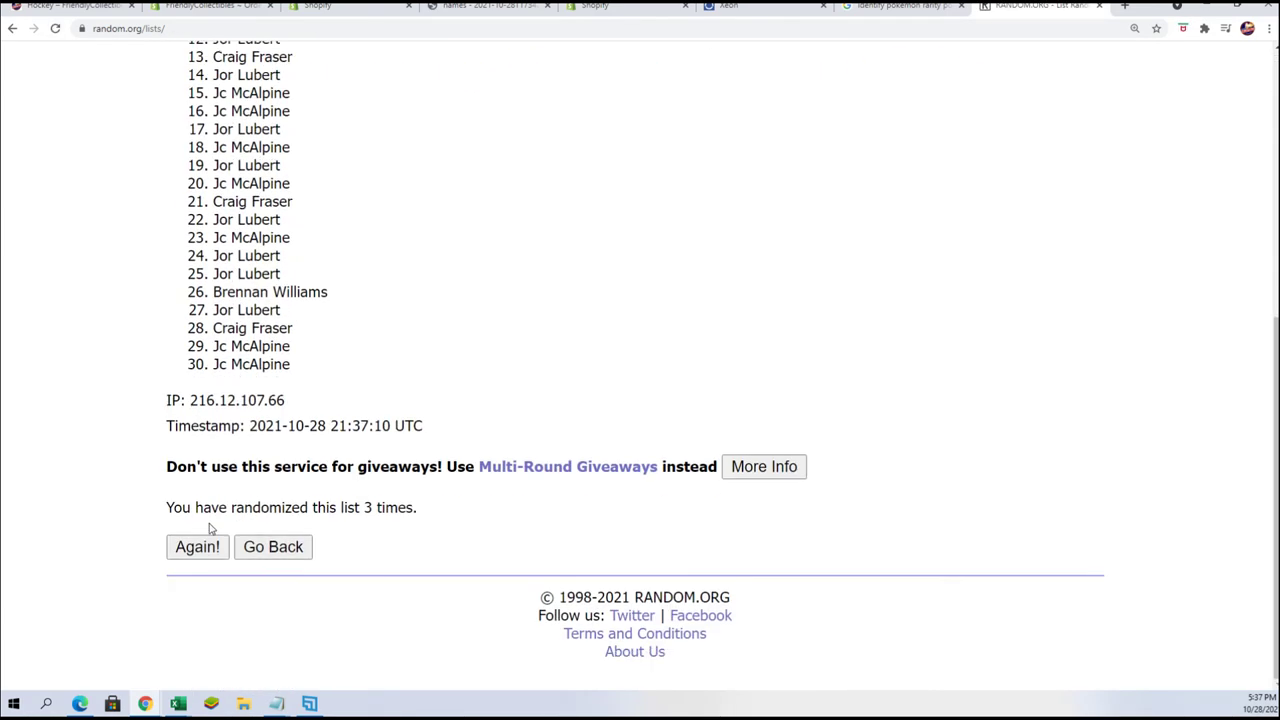
{"action": "left_click", "coordinate": [198, 546]}
{"action": "scroll", "coordinate": [200, 450], "scroll_direction": "down", "scroll_amount": 5}
{"action": "left_click", "coordinate": [195, 548]}
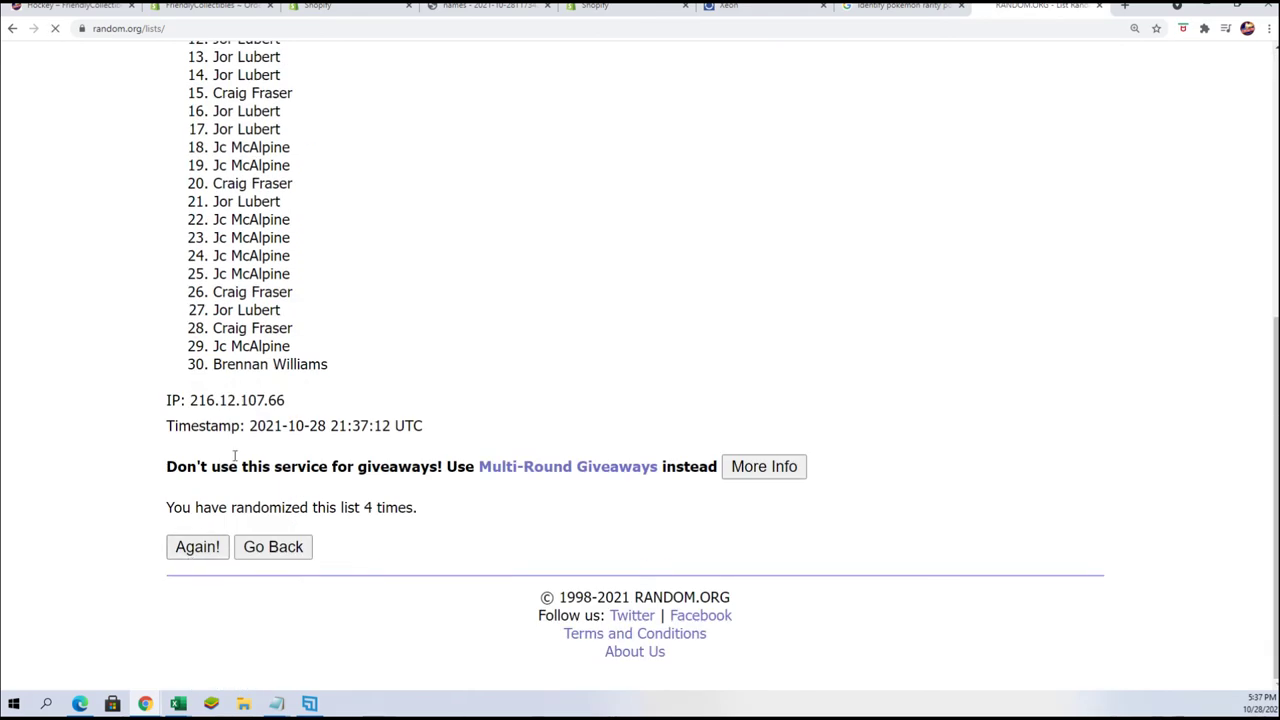
{"action": "scroll", "coordinate": [190, 520], "scroll_direction": "down", "scroll_amount": 5}
{"action": "left_click", "coordinate": [190, 548]}
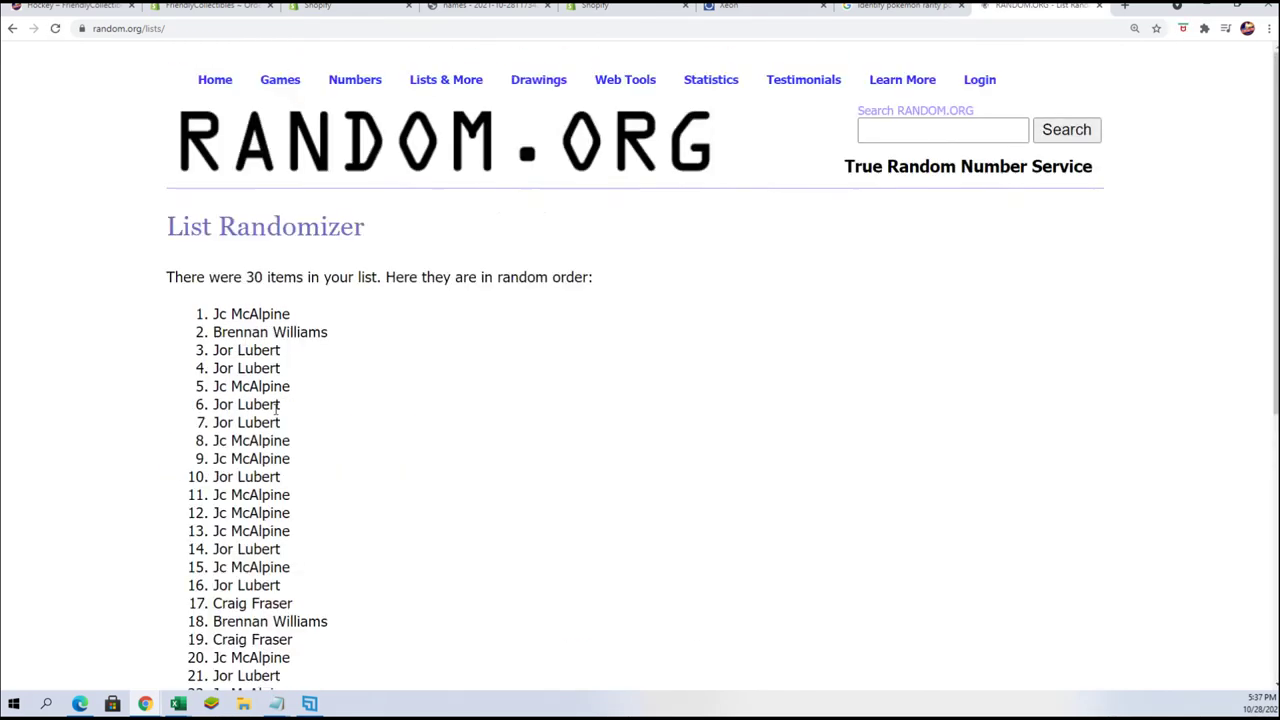
{"action": "scroll", "coordinate": [277, 407], "scroll_direction": "down", "scroll_amount": 5}
{"action": "left_click", "coordinate": [197, 546]}
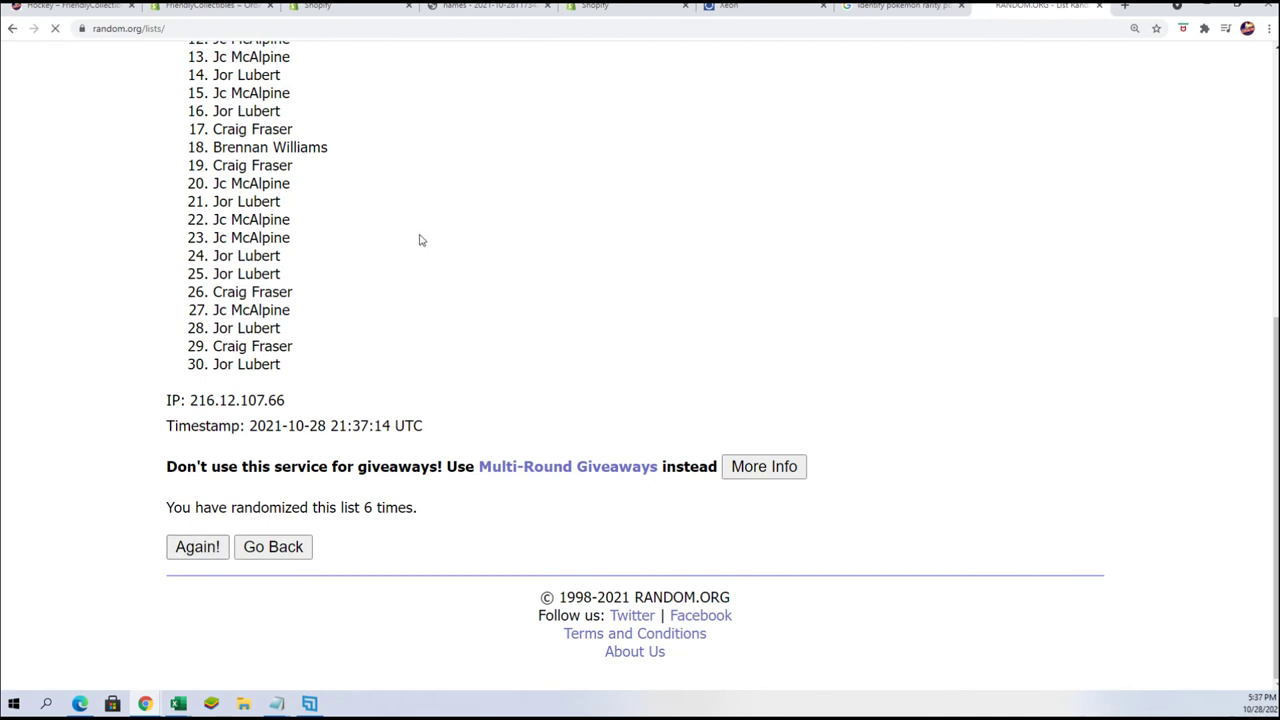
{"action": "scroll", "coordinate": [210, 115], "scroll_direction": "down", "scroll_amount": 2}
Select the 30 randomized owner names for copying
{"action": "mouse_move", "coordinate": [210, 115]}
{"action": "left_mouse_down"}
{"action": "mouse_move", "coordinate": [337, 483]}
{"action": "mouse_move", "coordinate": [313, 350]}
{"action": "mouse_move", "coordinate": [317, 369]}
{"action": "left_mouse_up"}
{"action": "scroll", "coordinate": [320, 431], "scroll_direction": "down", "scroll_amount": 3}
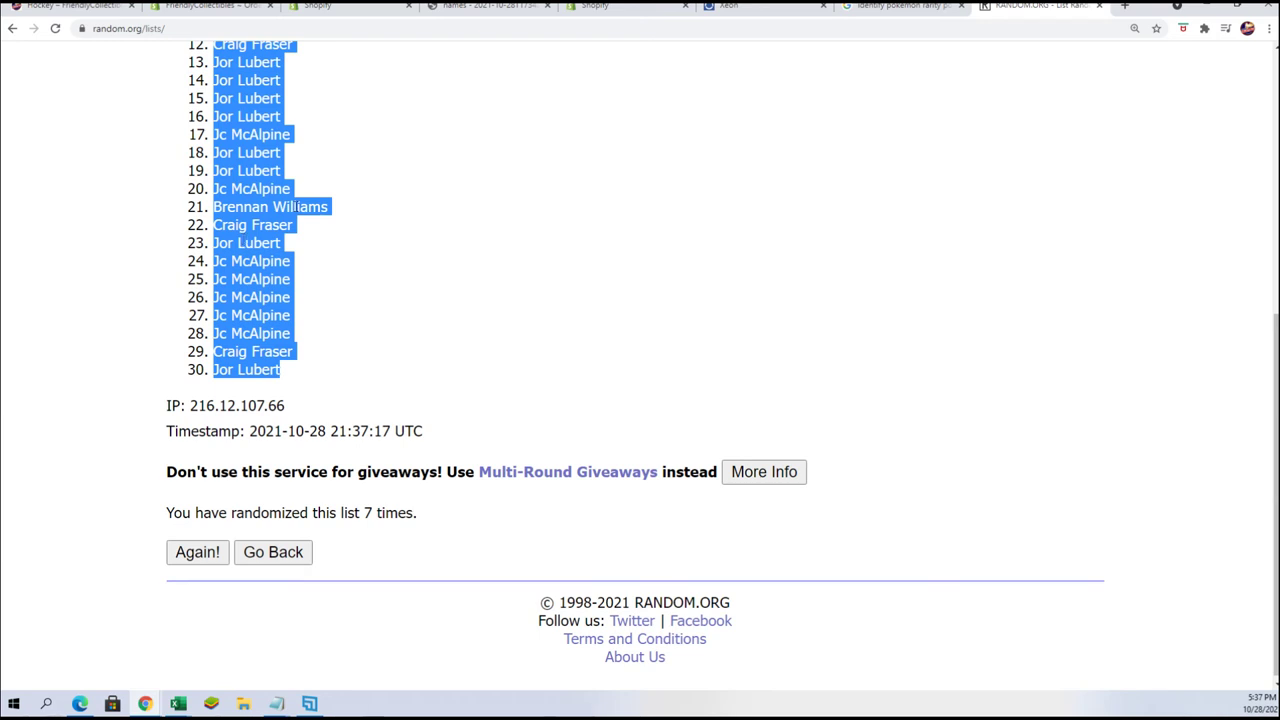
{"action": "right_click", "coordinate": [246, 280]}
Copy the shuffled owners and paste them as plain text into Alpha Hockey cells A2:A31
{"action": "left_click", "coordinate": [252, 279]}
{"action": "scroll", "coordinate": [665, 410], "scroll_direction": "up", "scroll_amount": 3}
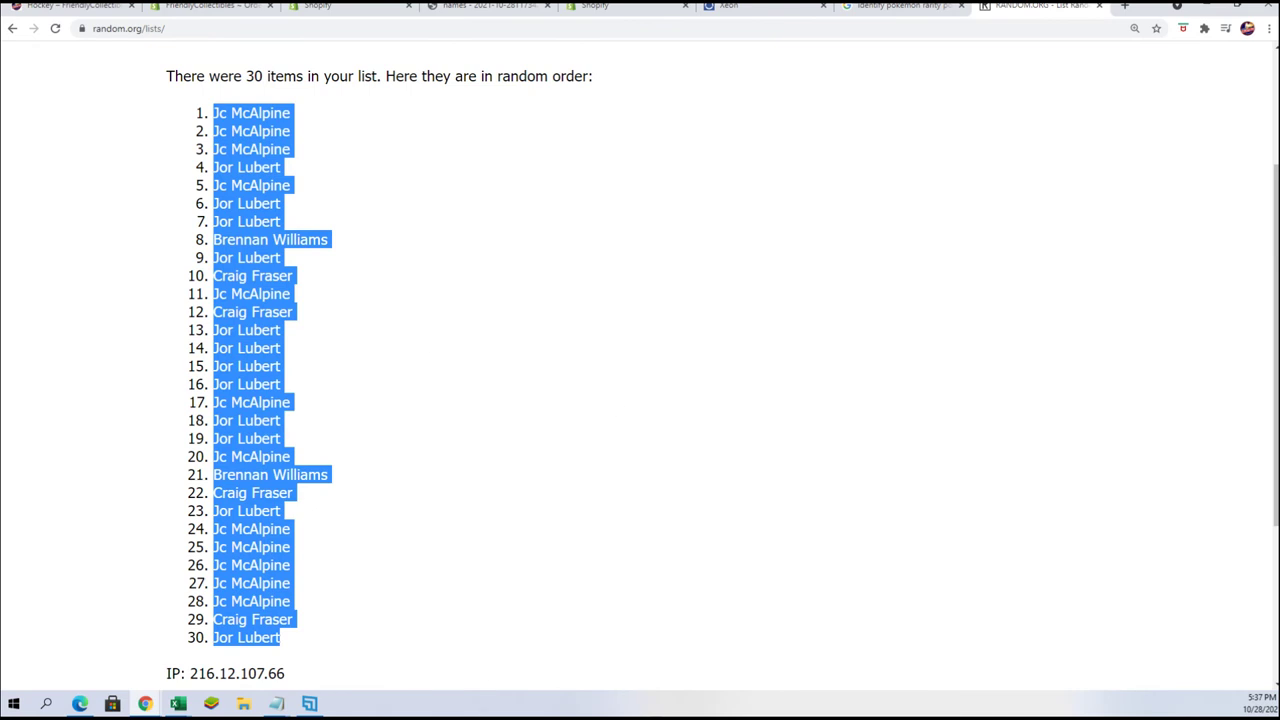
{"action": "key", "text": "alt+Tab"}
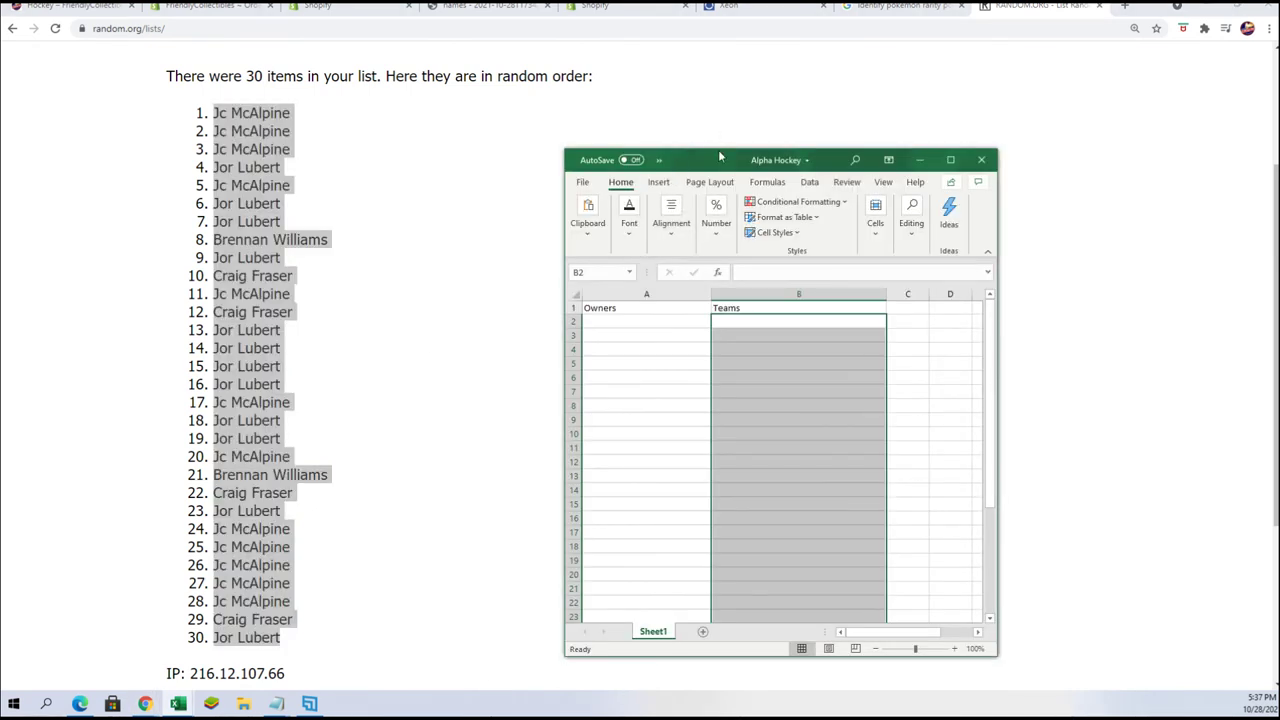
{"action": "double_click", "coordinate": [718, 149]}
{"action": "right_click", "coordinate": [600, 168]}
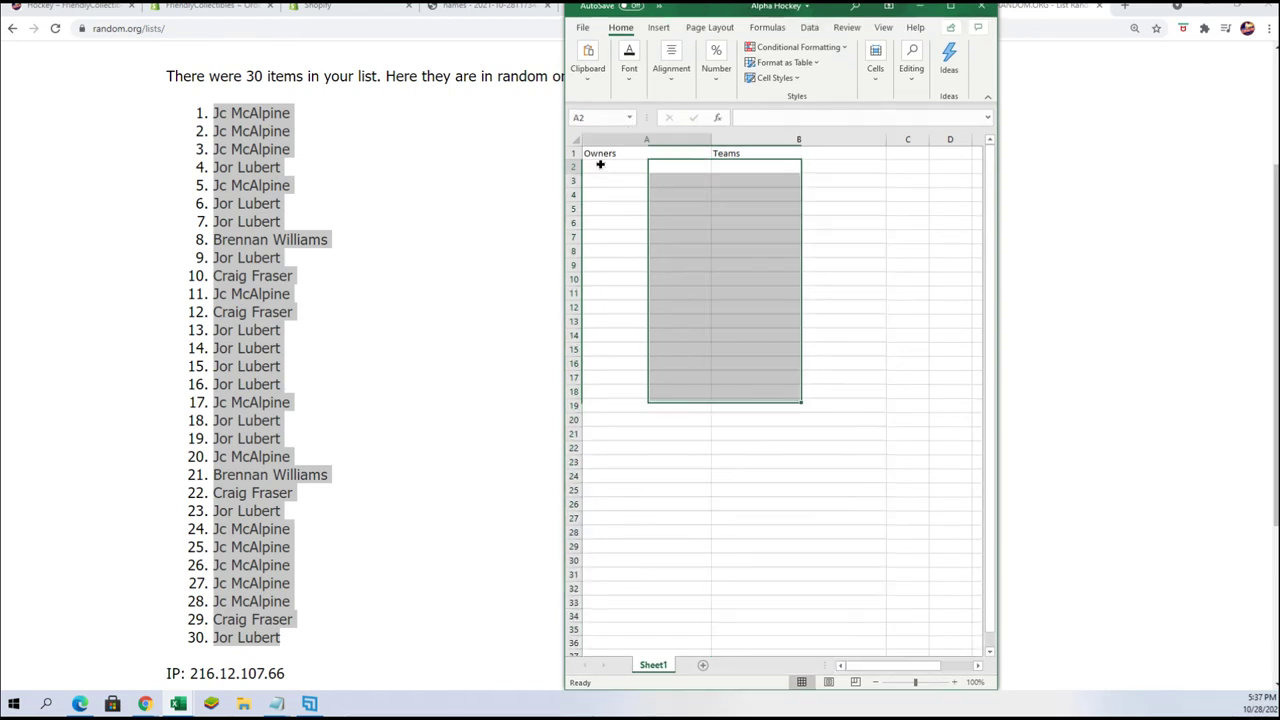
{"action": "left_click", "coordinate": [652, 254]}
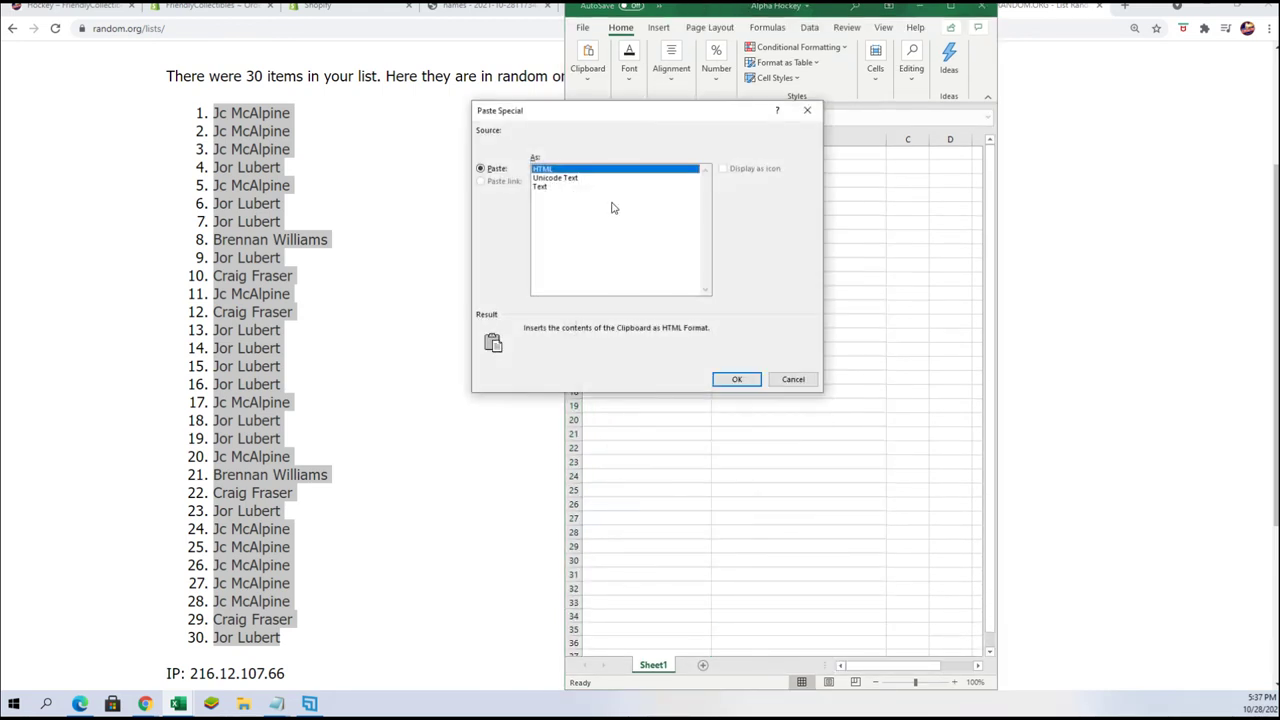
{"action": "left_click", "coordinate": [548, 193]}
{"action": "left_click", "coordinate": [736, 379]}
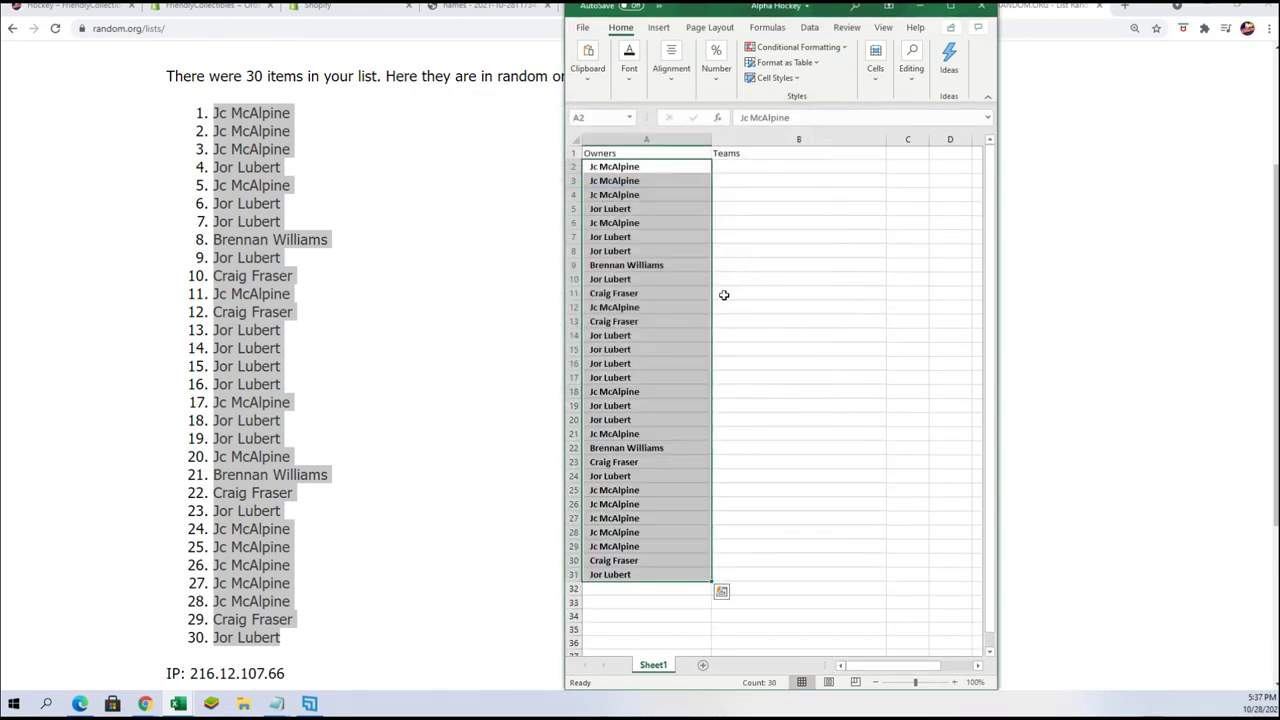
Zoom the sheet to 110%, narrow the Owners column to fit, select B2, and minimize Excel
{"action": "left_click", "coordinate": [954, 682]}
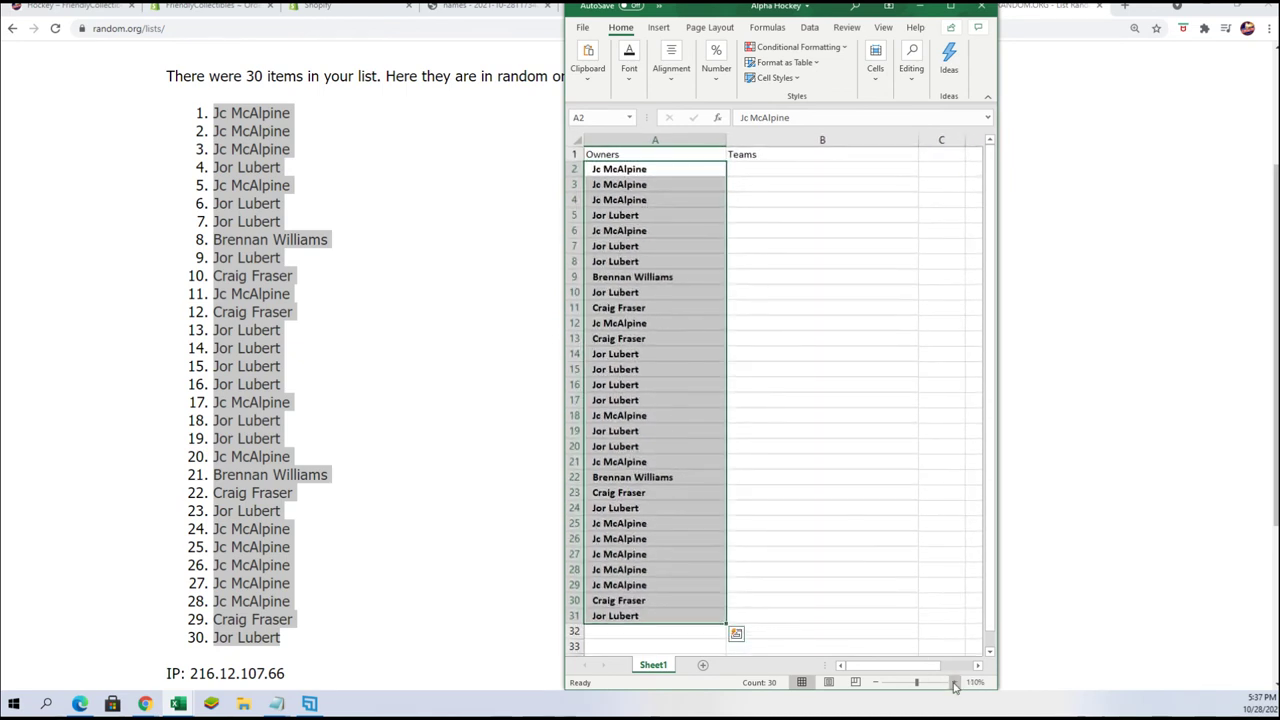
{"action": "left_click", "coordinate": [700, 140]}
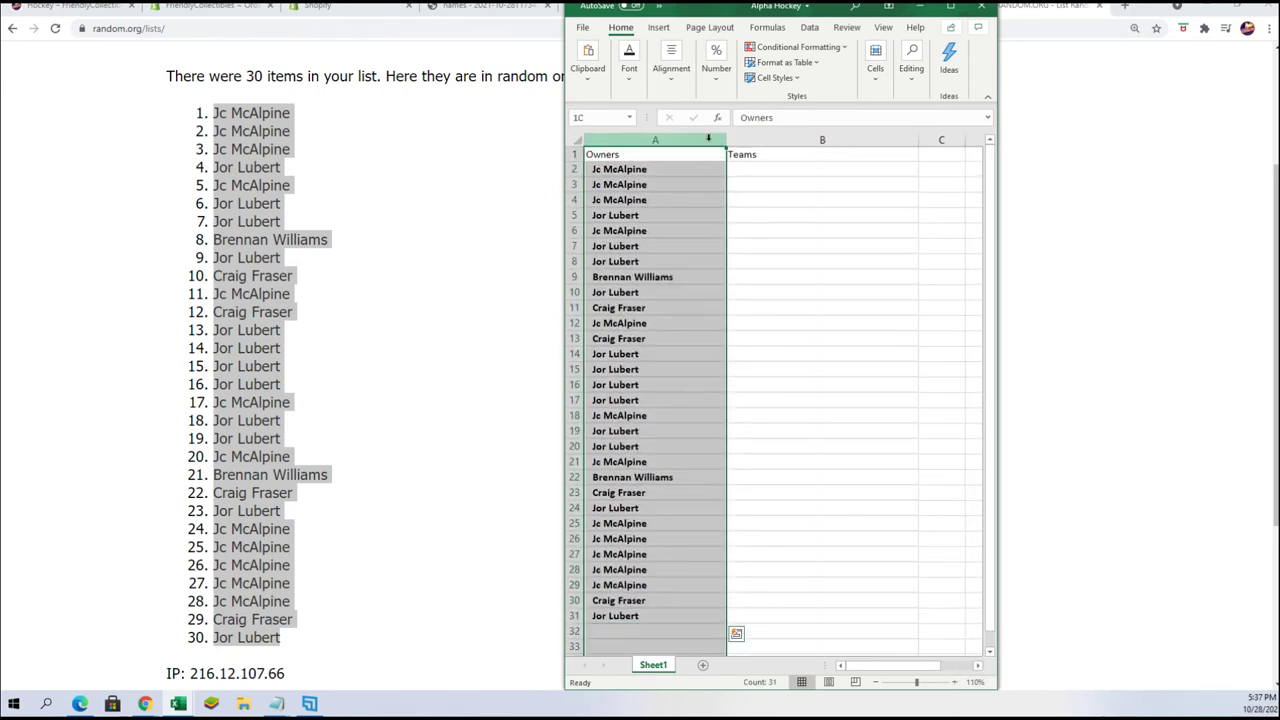
{"action": "left_click_drag", "start_coordinate": [727, 140], "coordinate": [682, 154]}
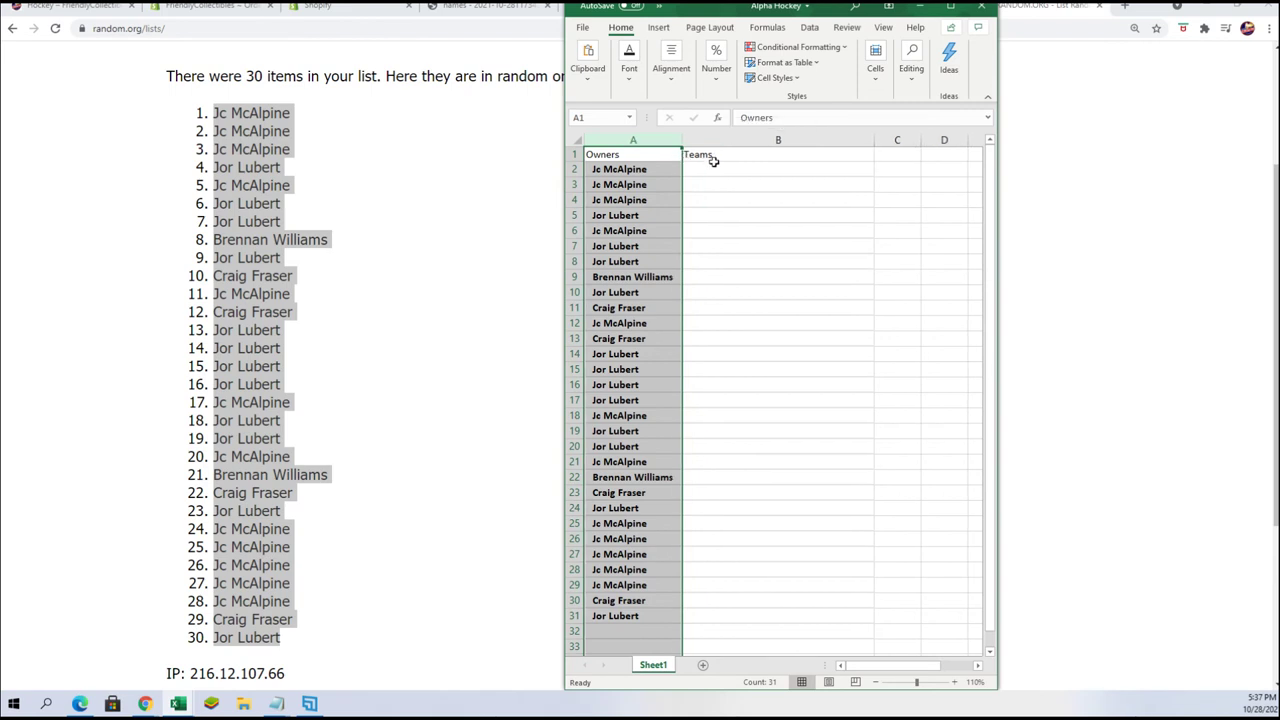
{"action": "left_click", "coordinate": [712, 172]}
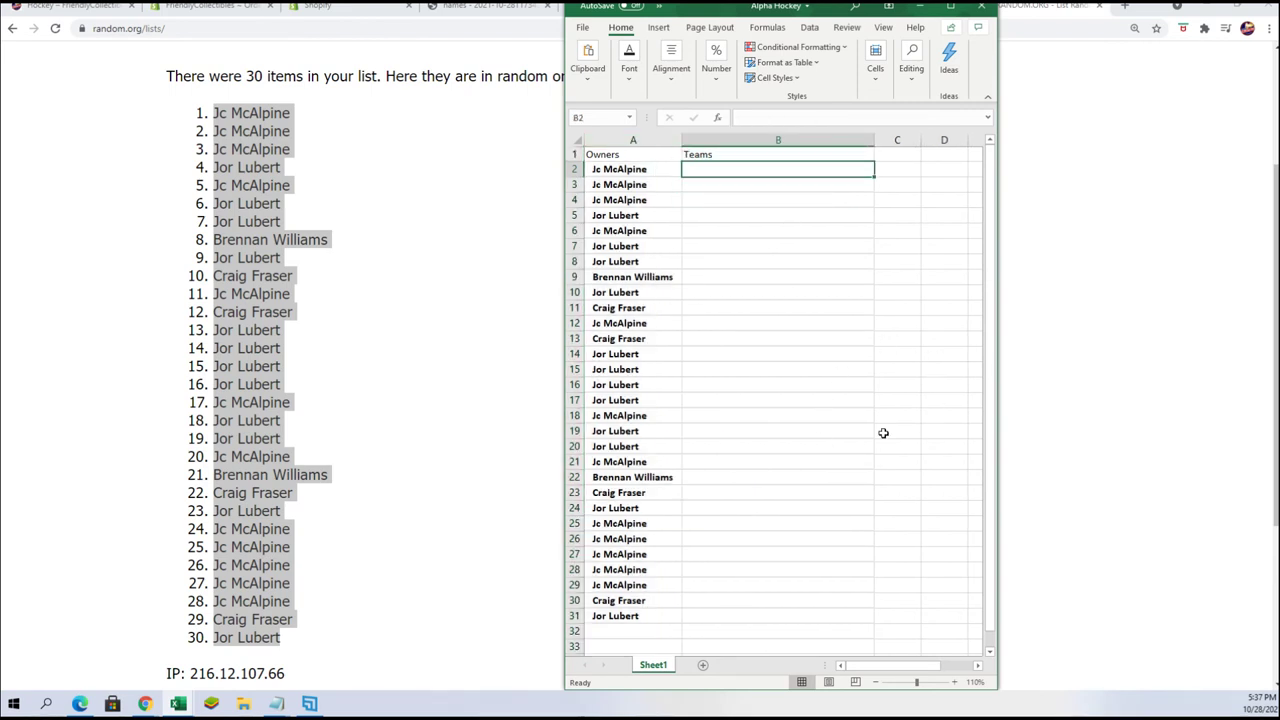
{"action": "left_click", "coordinate": [921, 6]}
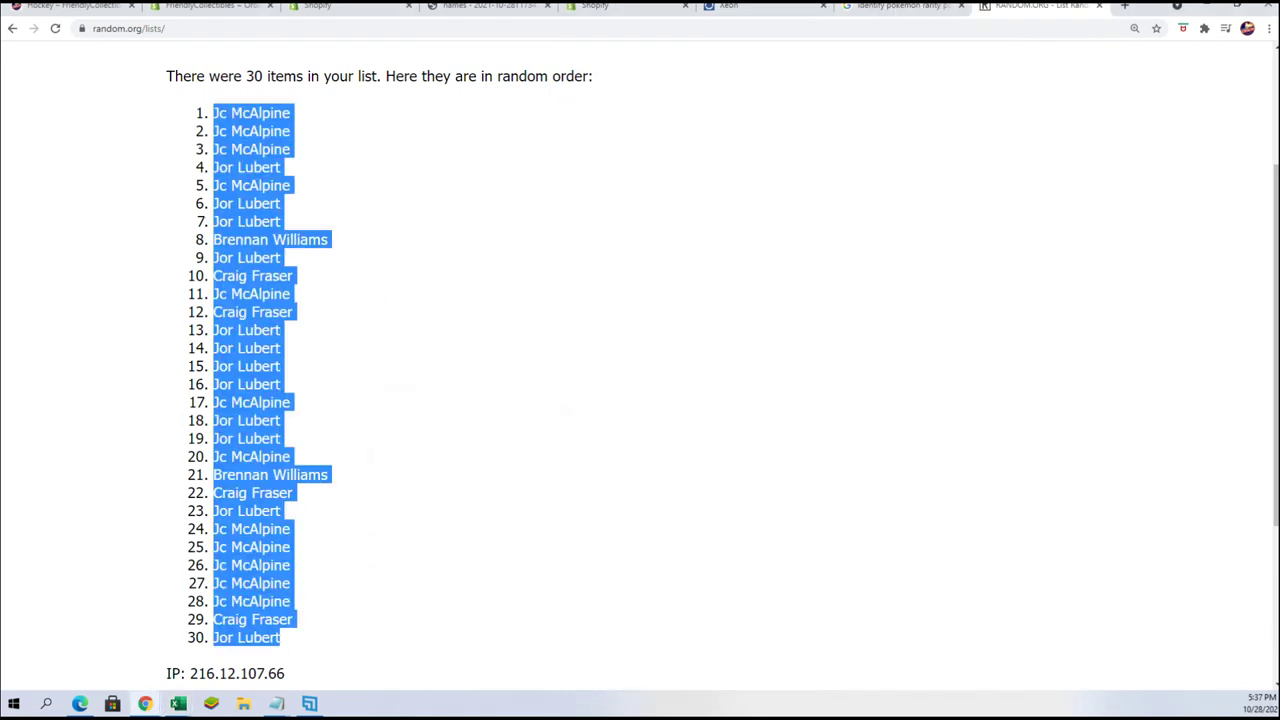
Copy the list of 30 NHL team names from the Notepad notes
{"action": "key", "text": "alt+Tab"}
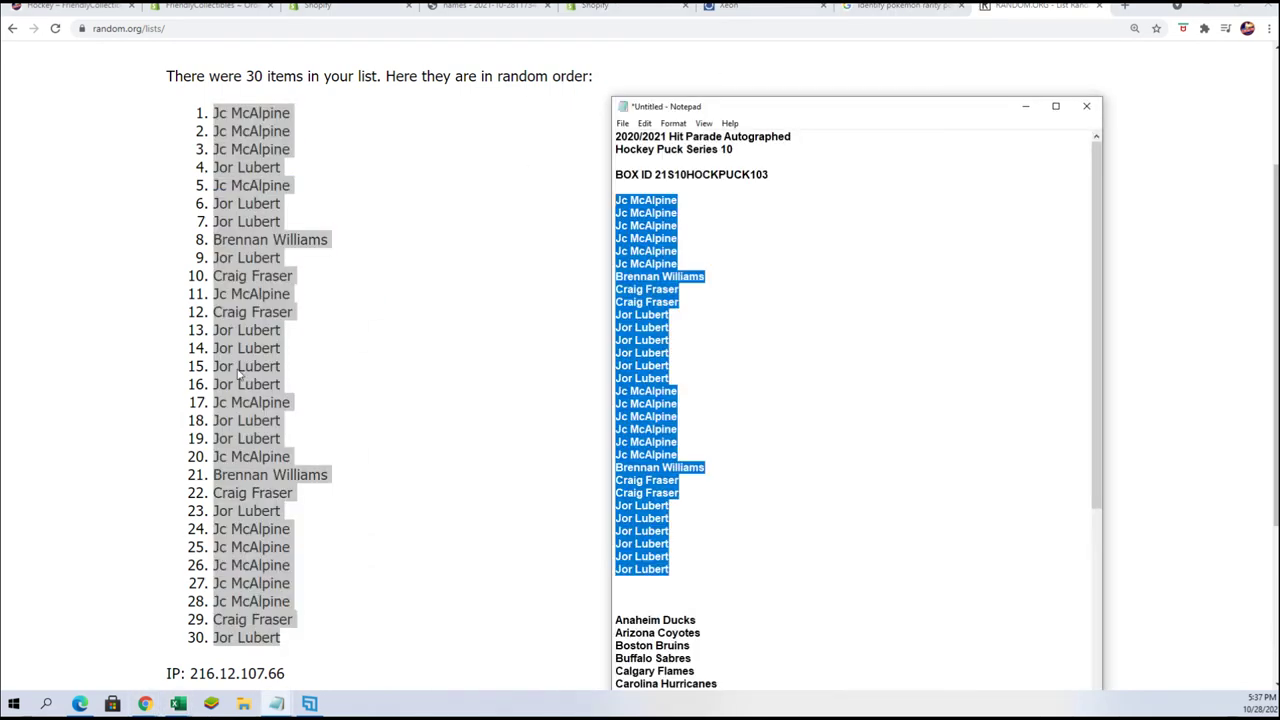
{"action": "left_click_drag", "start_coordinate": [829, 94], "coordinate": [829, 2]}
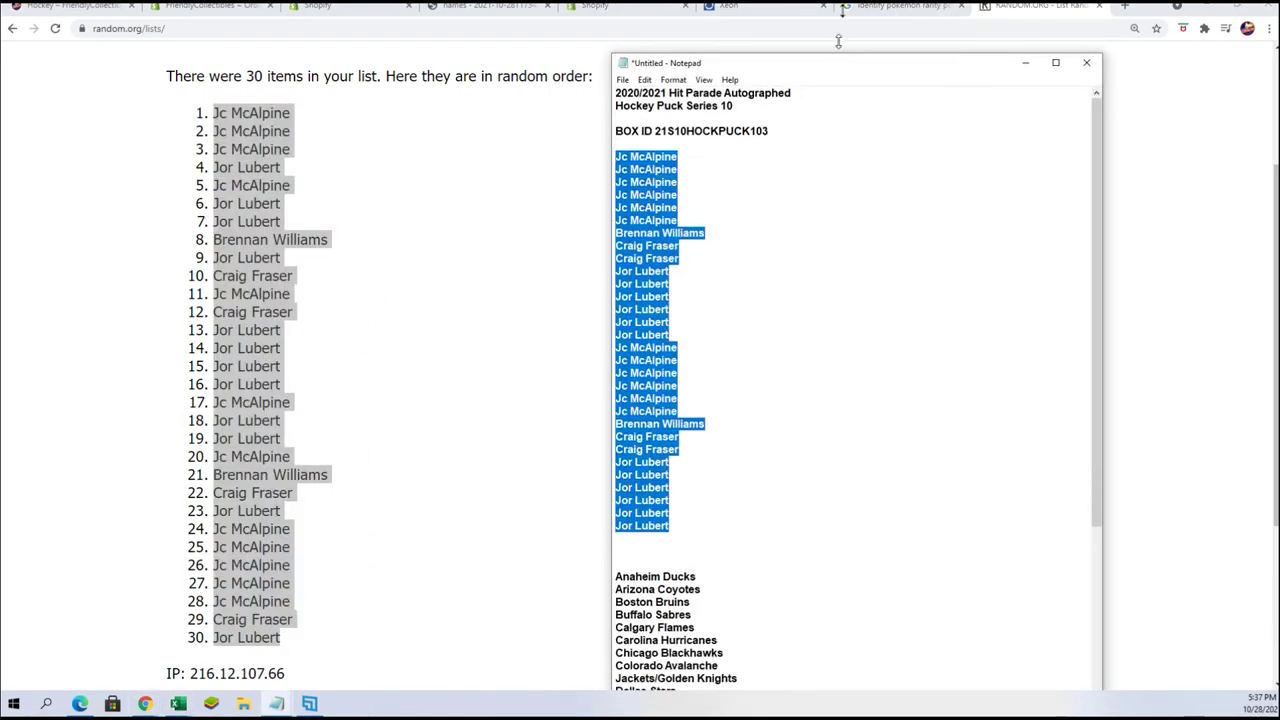
{"action": "scroll", "coordinate": [826, 443], "scroll_direction": "down", "scroll_amount": 6}
{"action": "mouse_move", "coordinate": [690, 632]}
{"action": "left_mouse_down"}
{"action": "mouse_move", "coordinate": [616, 400]}
{"action": "mouse_move", "coordinate": [598, 263]}
{"action": "left_mouse_up"}
{"action": "right_click", "coordinate": [636, 302]}
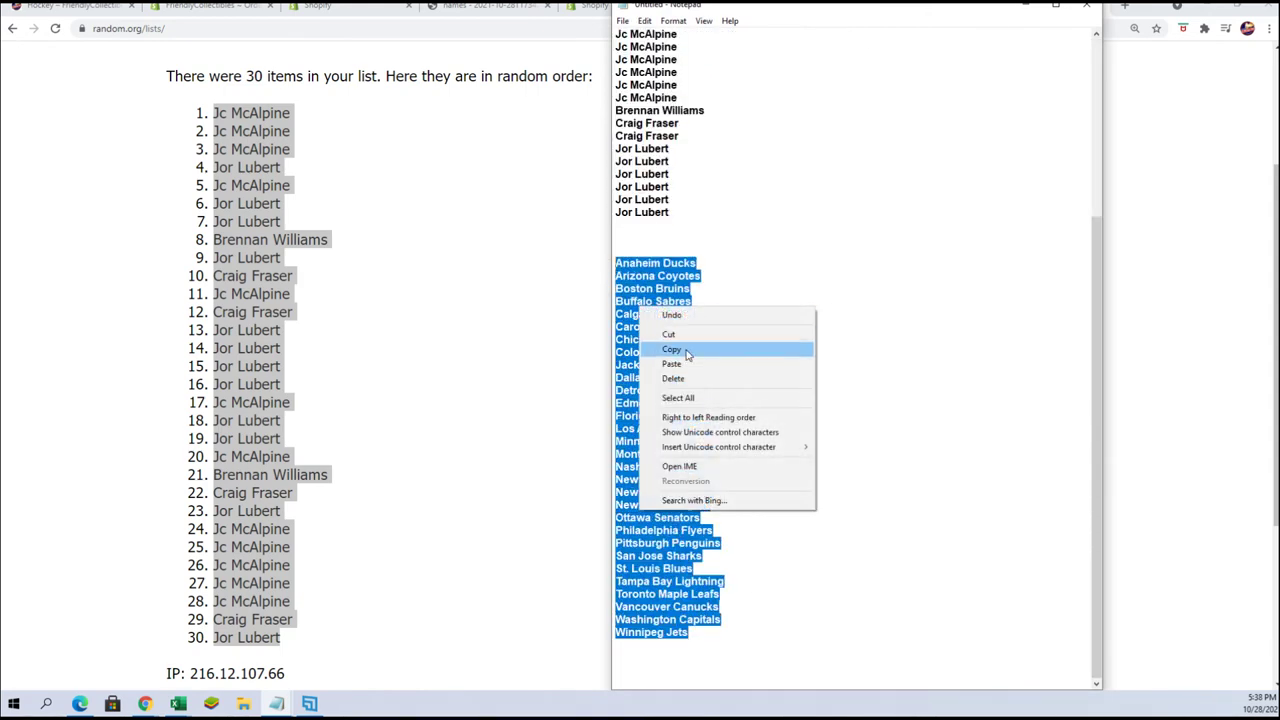
{"action": "left_click", "coordinate": [660, 350]}
Paste the team names into a fresh List Randomizer form and randomize them
{"action": "key", "text": "alt+Tab"}
{"action": "scroll", "coordinate": [480, 263], "scroll_direction": "up", "scroll_amount": 2}
{"action": "mouse_move", "coordinate": [446, 80]}
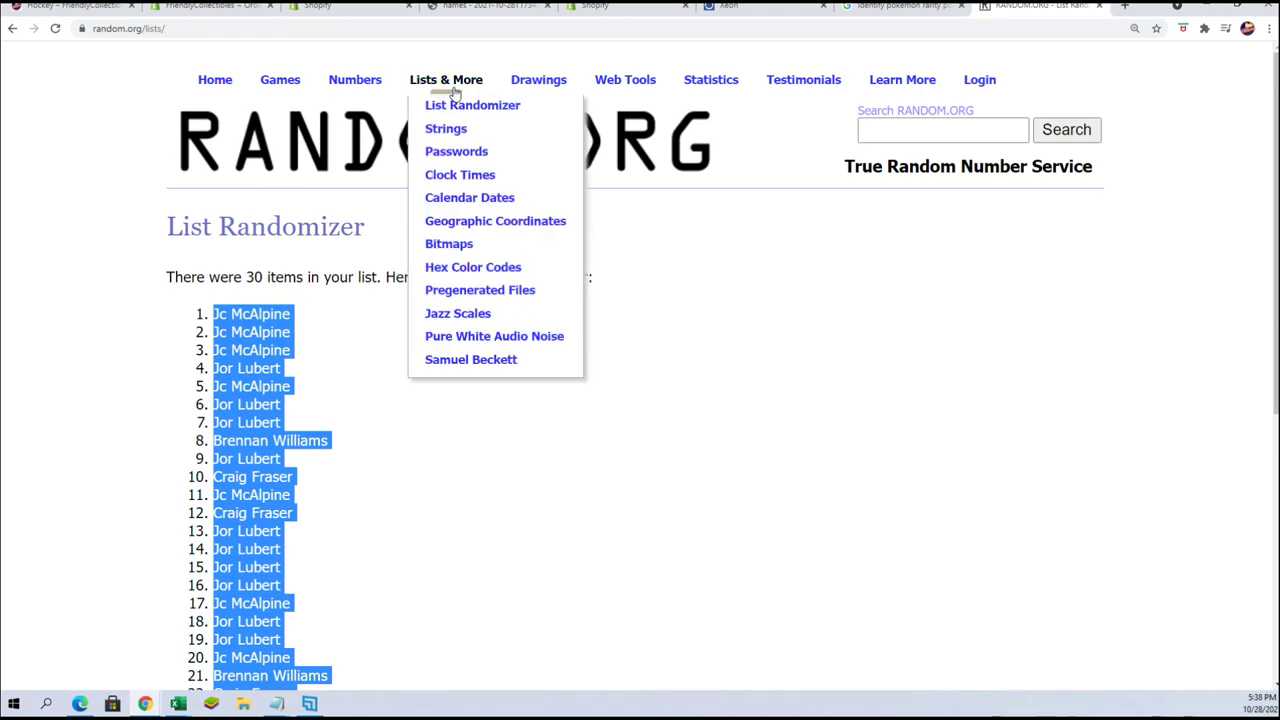
{"action": "left_click", "coordinate": [452, 103]}
{"action": "left_click", "coordinate": [310, 472]}
{"action": "right_click", "coordinate": [310, 472]}
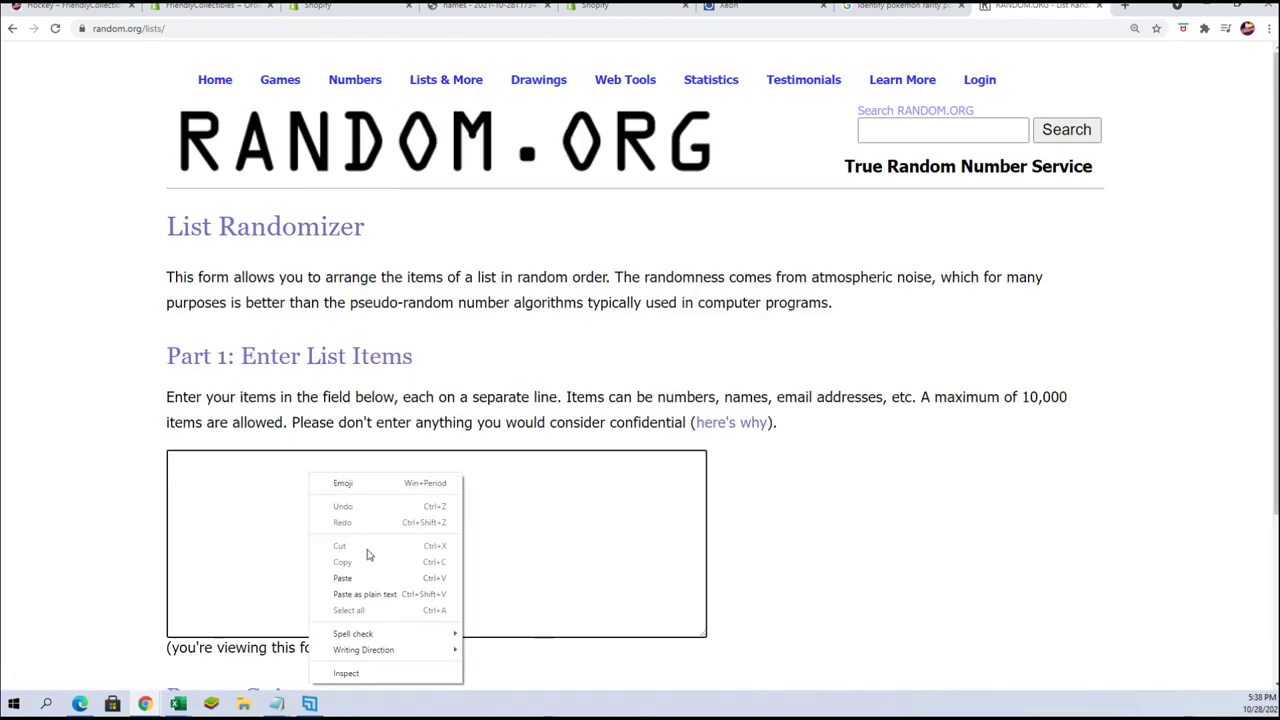
{"action": "left_click", "coordinate": [366, 580]}
{"action": "scroll", "coordinate": [820, 560], "scroll_direction": "down", "scroll_amount": 2}
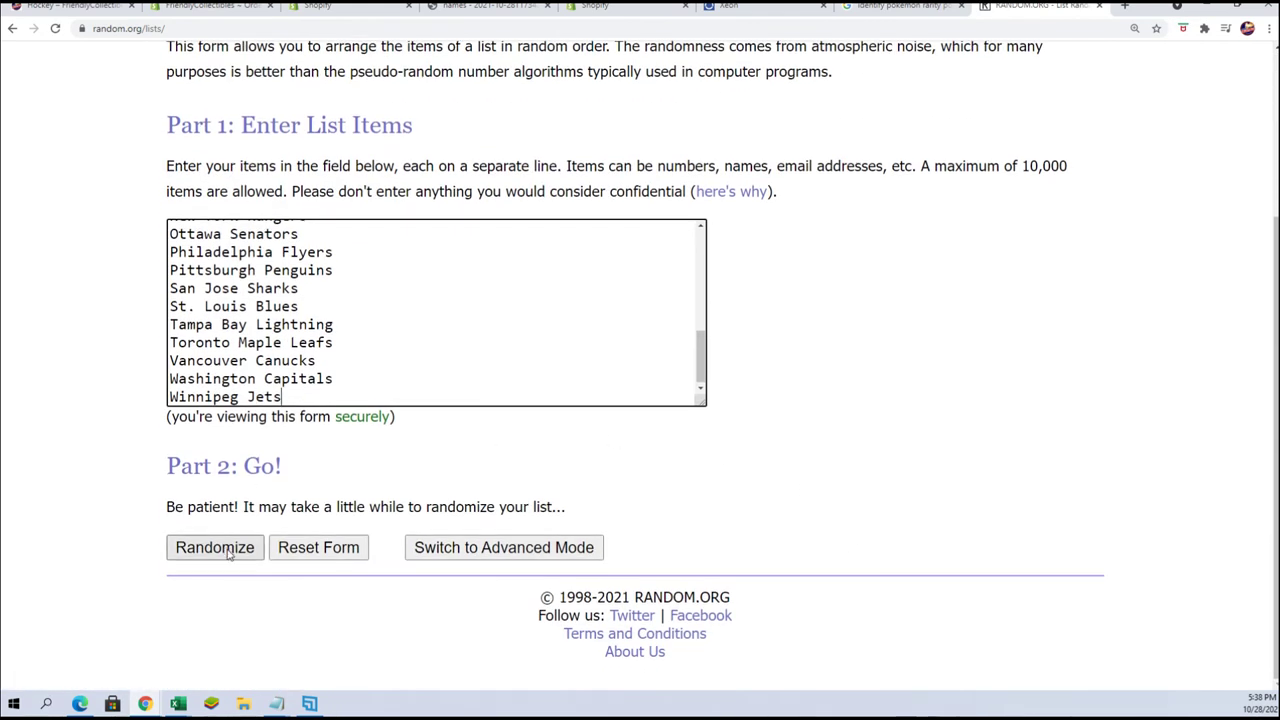
{"action": "left_click", "coordinate": [229, 556]}
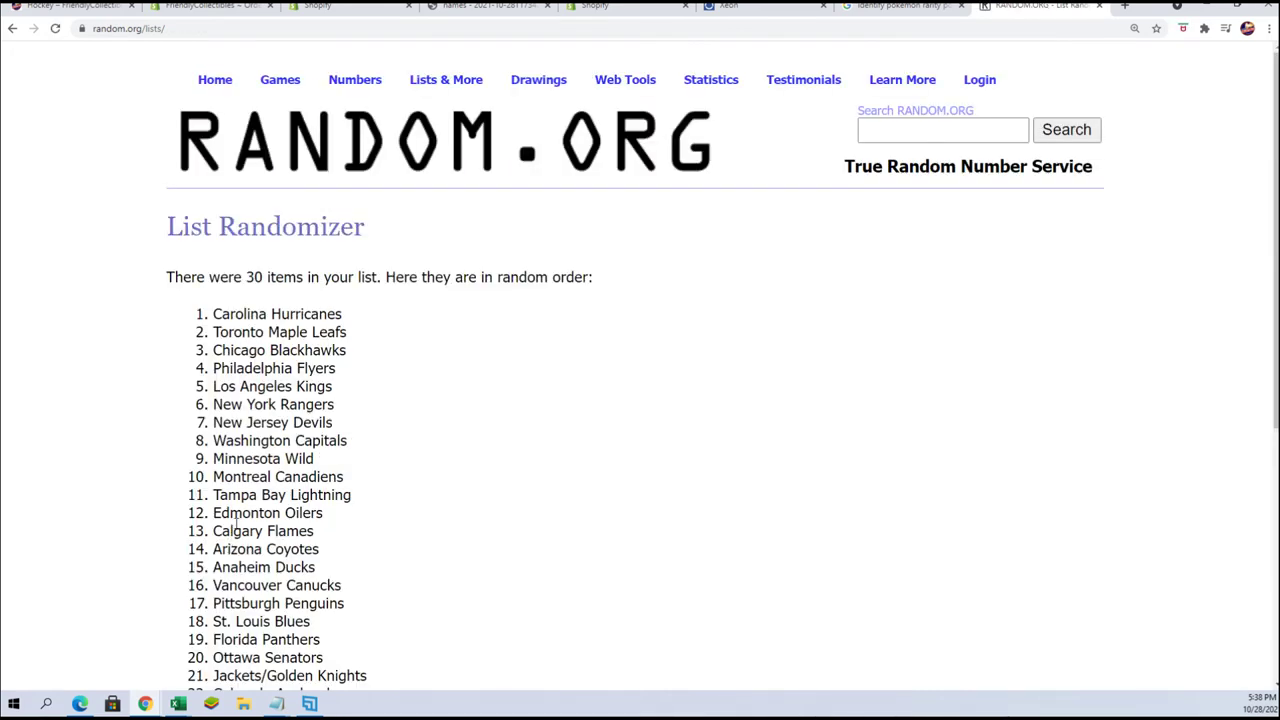
Reshuffle the team list six more times with Again!
{"action": "scroll", "coordinate": [220, 545], "scroll_direction": "down", "scroll_amount": 3}
{"action": "left_click", "coordinate": [217, 545]}
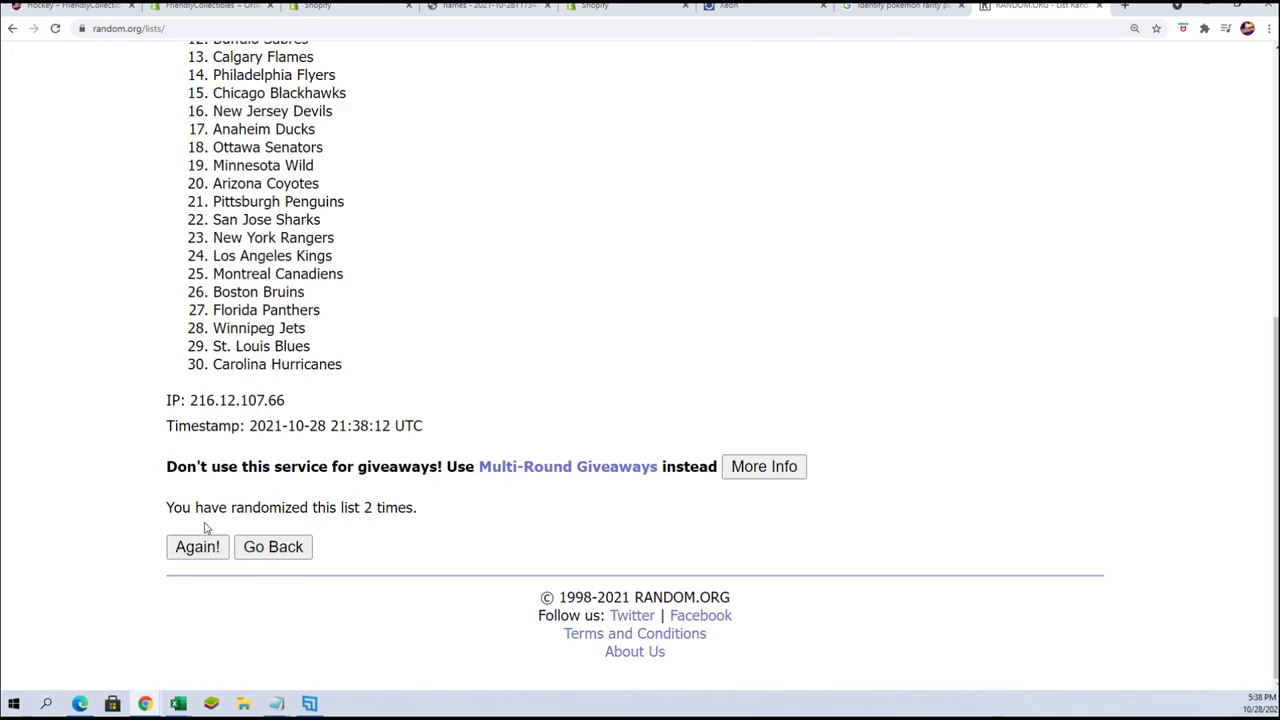
{"action": "left_click", "coordinate": [198, 545]}
{"action": "scroll", "coordinate": [195, 550], "scroll_direction": "down", "scroll_amount": 5}
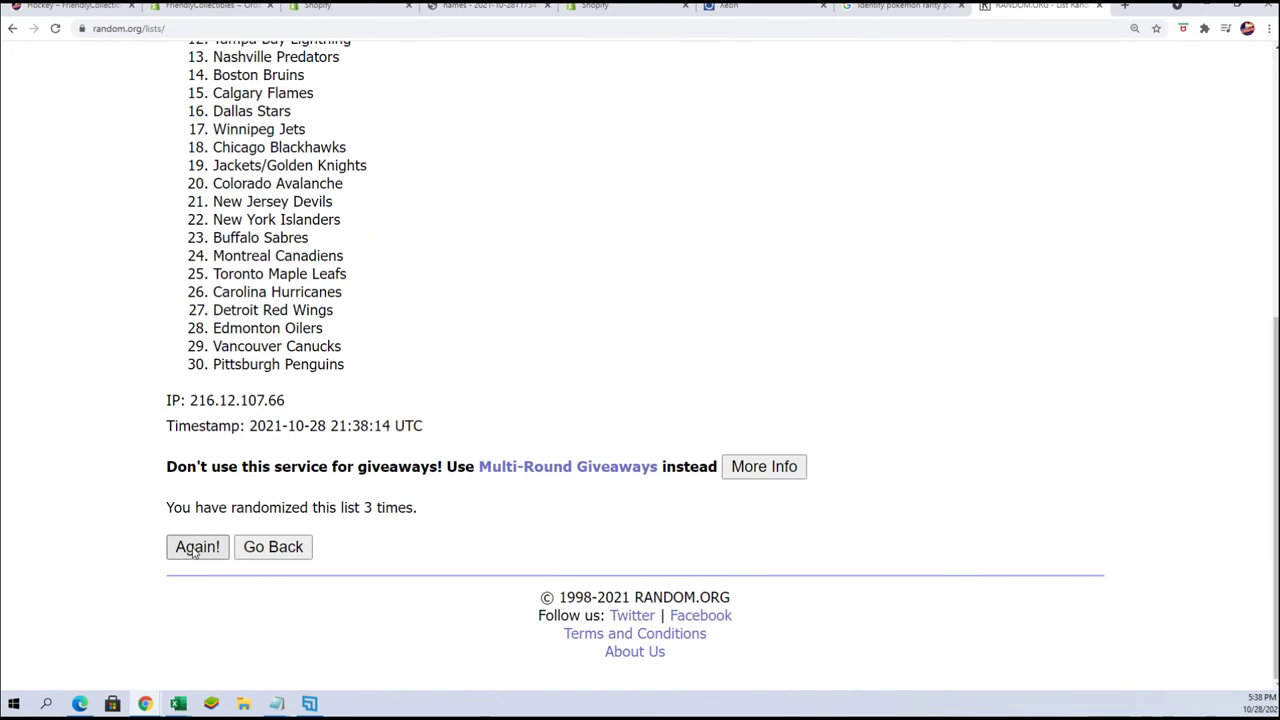
{"action": "left_click", "coordinate": [188, 550]}
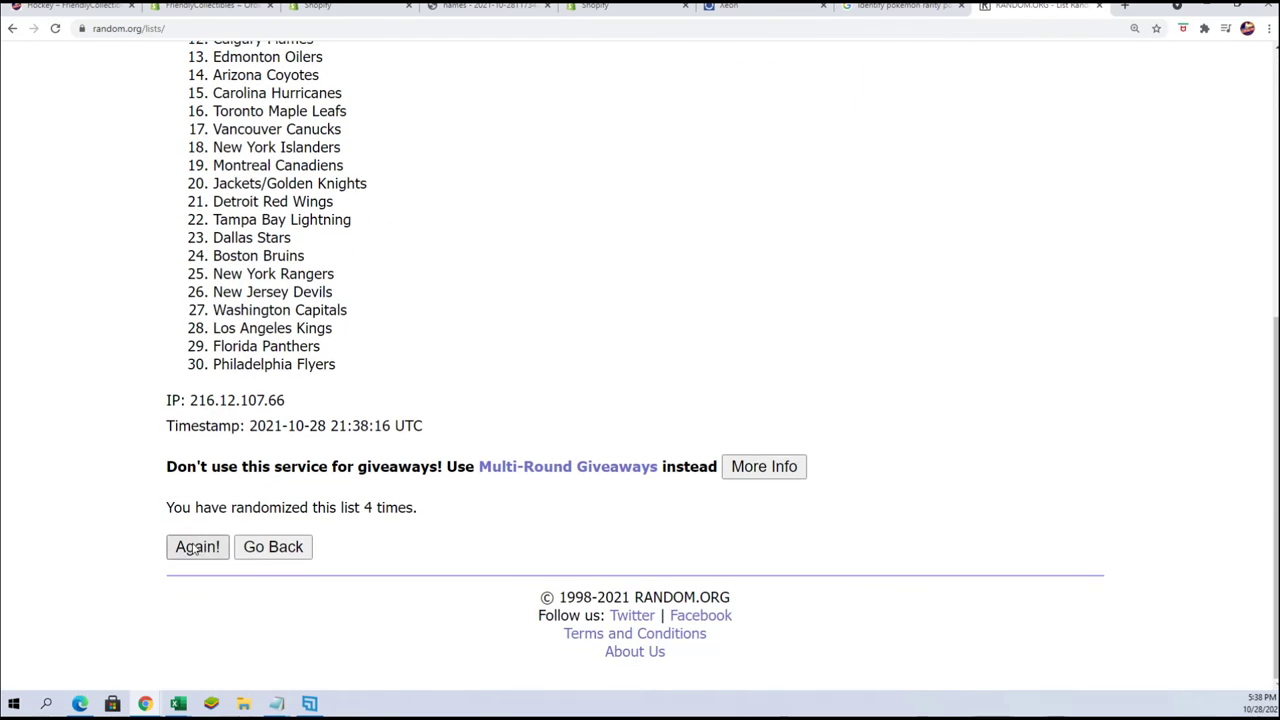
{"action": "left_click", "coordinate": [193, 548]}
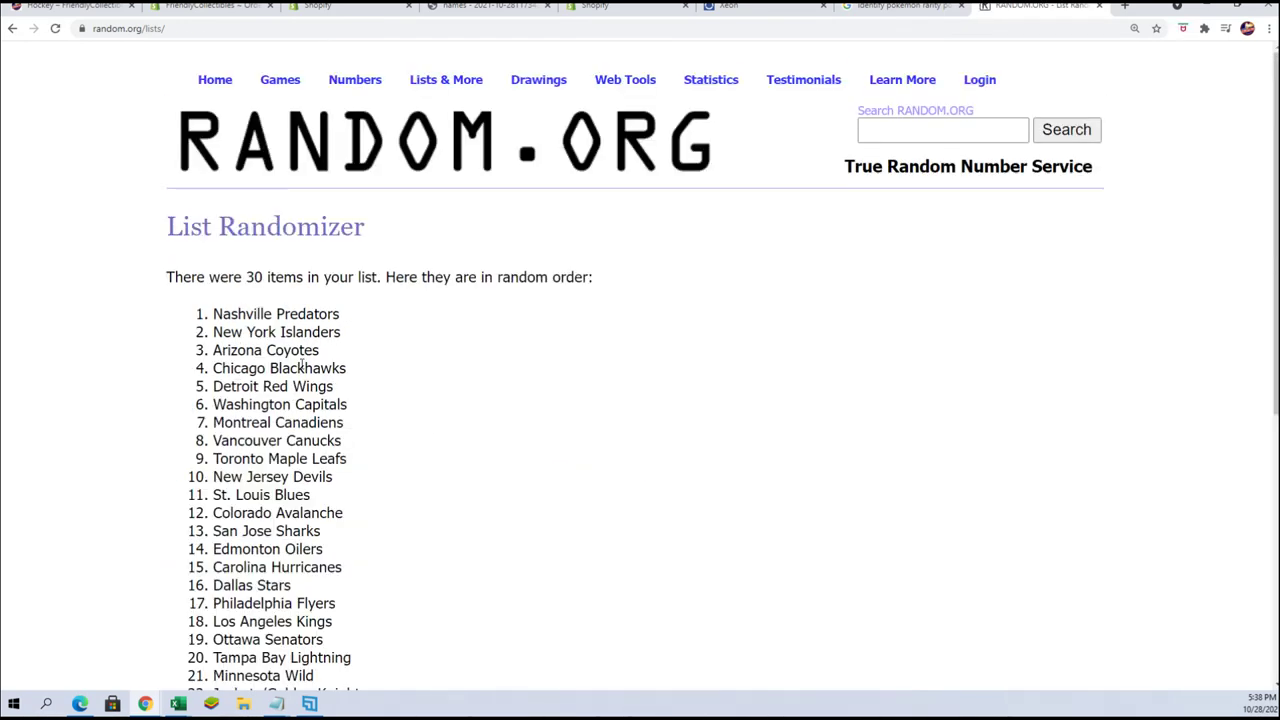
{"action": "scroll", "coordinate": [317, 370], "scroll_direction": "down", "scroll_amount": 5}
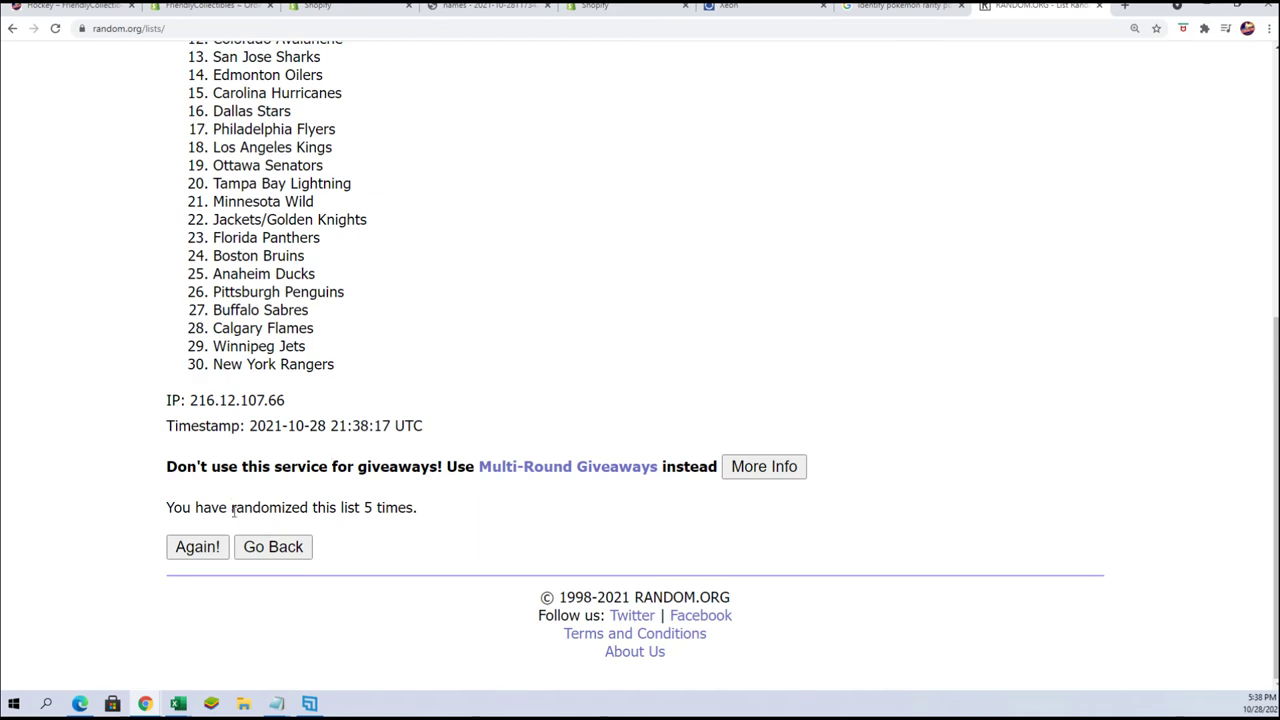
{"action": "left_click", "coordinate": [198, 547]}
{"action": "scroll", "coordinate": [427, 430], "scroll_direction": "down", "scroll_amount": 2}
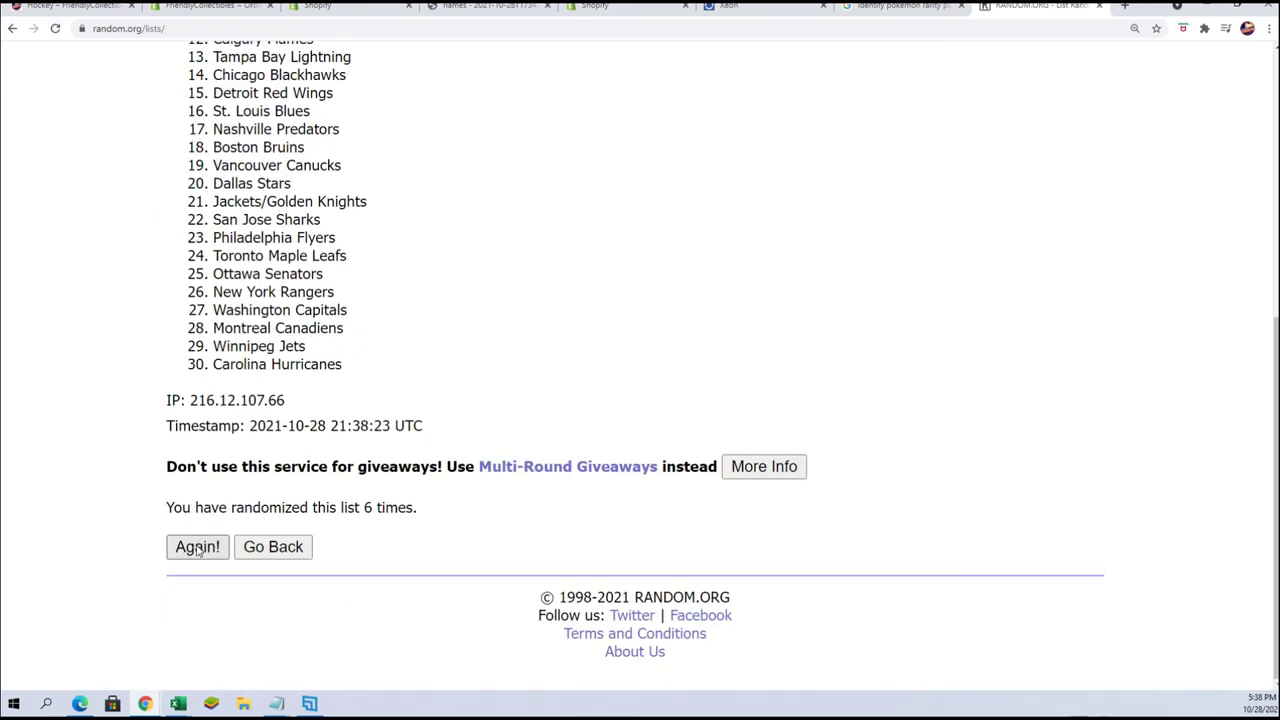
{"action": "left_click", "coordinate": [198, 547]}
{"action": "scroll", "coordinate": [640, 326], "scroll_direction": "down", "scroll_amount": 1}
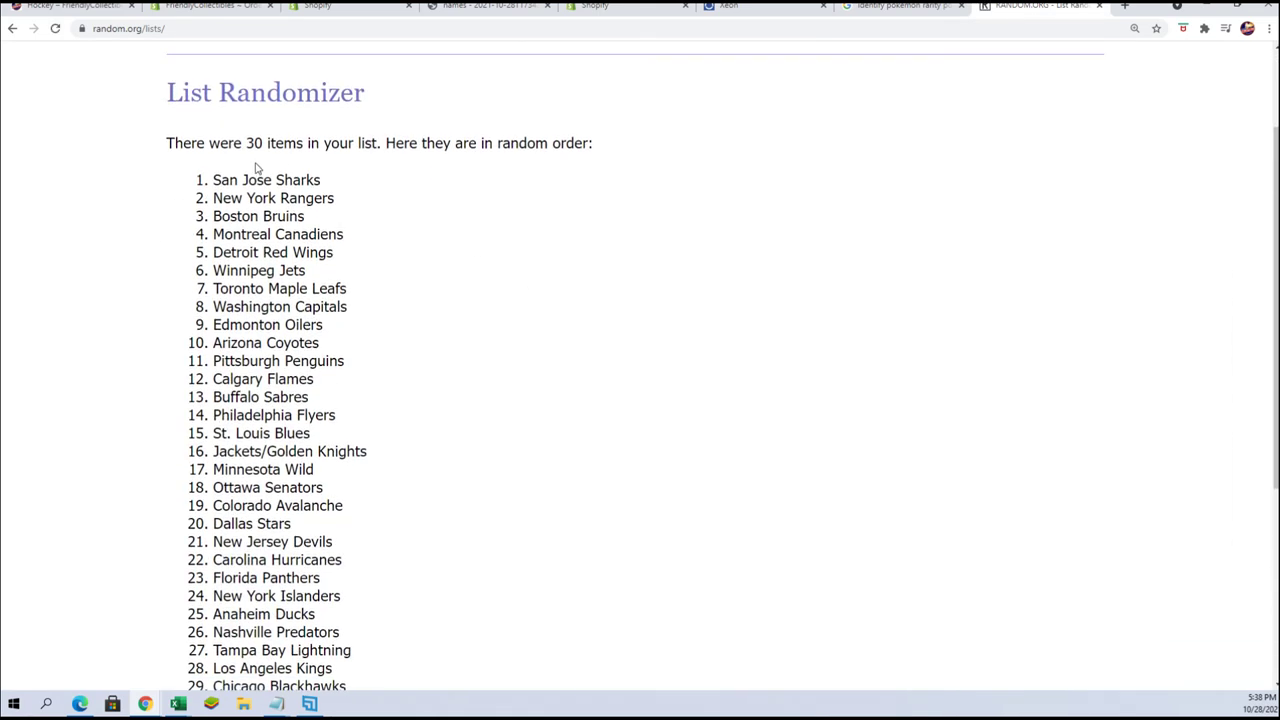
Copy the final shuffled team order, starting with San Jose Sharks
{"action": "mouse_move", "coordinate": [212, 180]}
{"action": "left_mouse_down"}
{"action": "mouse_move", "coordinate": [345, 305]}
{"action": "mouse_move", "coordinate": [388, 505]}
{"action": "left_mouse_up"}
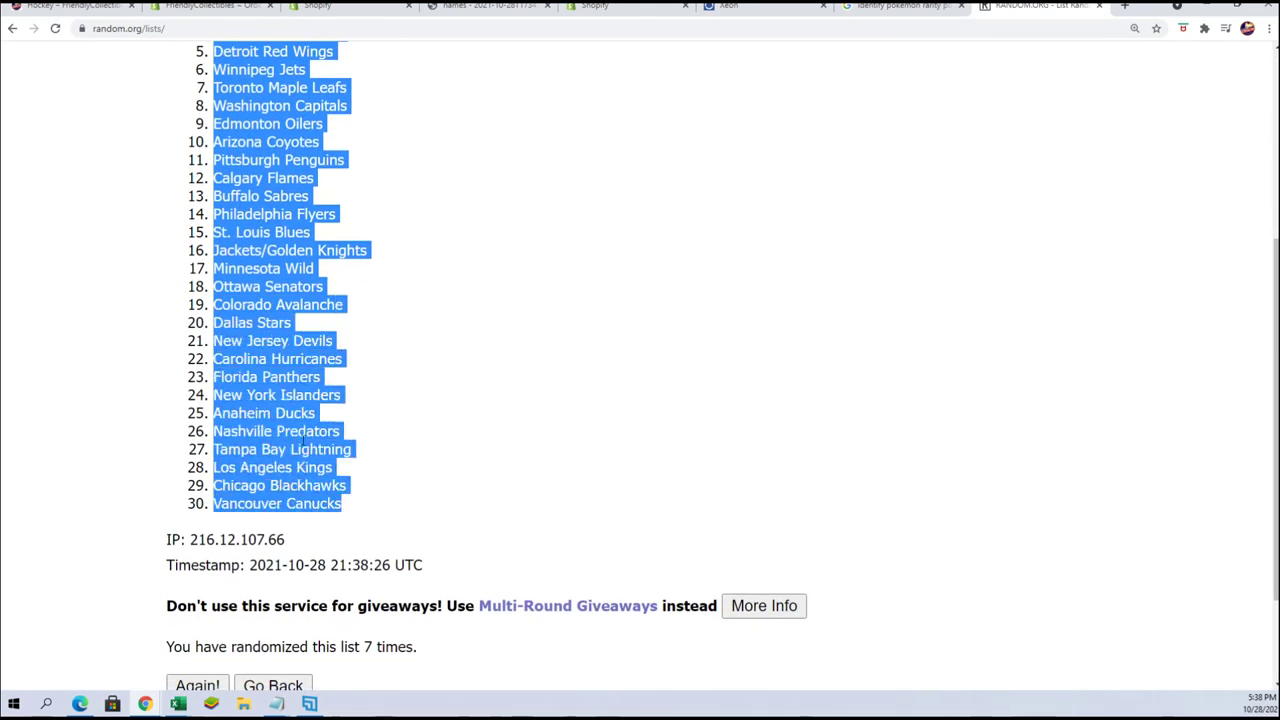
{"action": "right_click", "coordinate": [305, 443]}
{"action": "left_click", "coordinate": [318, 451]}
{"action": "scroll", "coordinate": [457, 514], "scroll_direction": "up", "scroll_amount": 2}
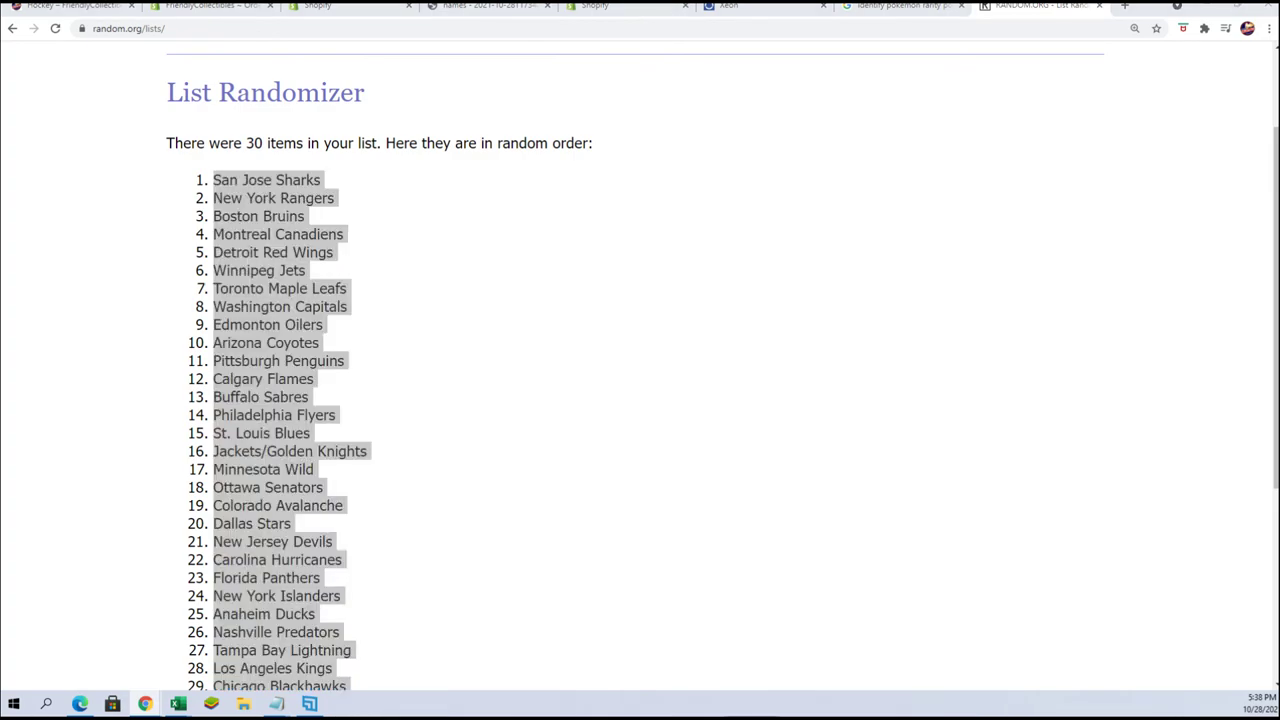
{"action": "key", "text": "alt+Tab"}
{"action": "right_click", "coordinate": [703, 168]}
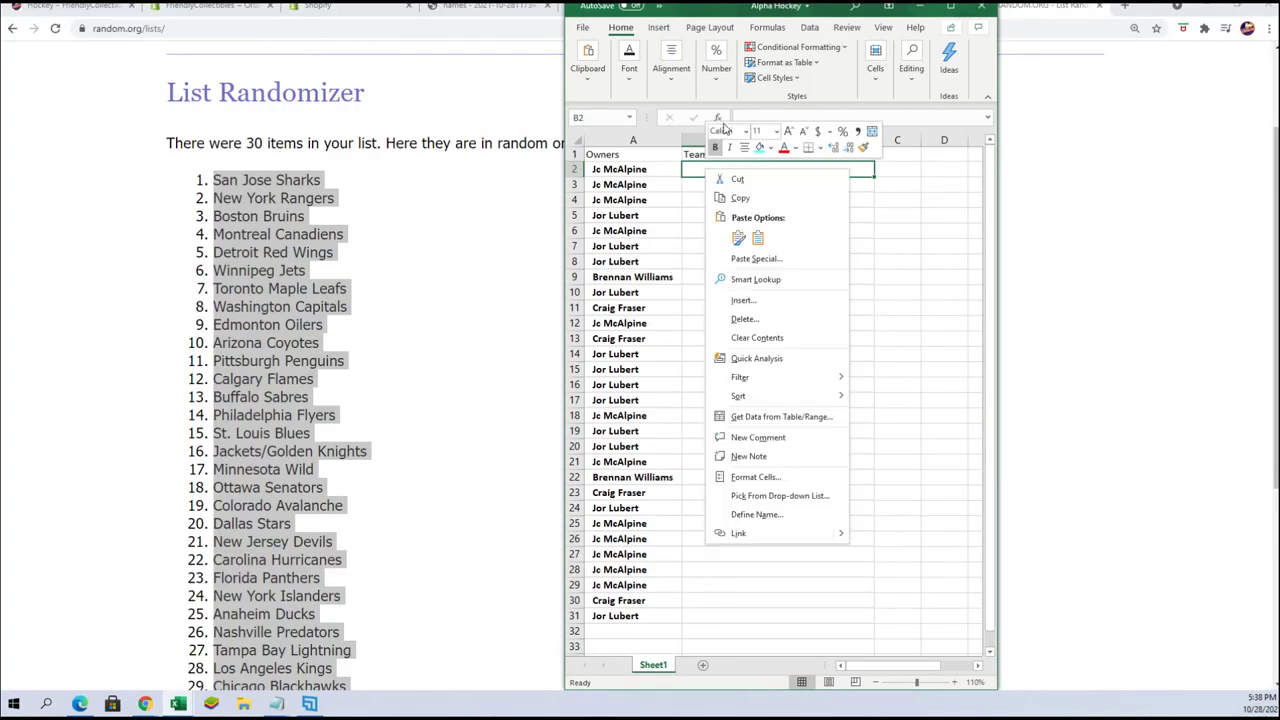
{"action": "left_click", "coordinate": [758, 256]}
{"action": "left_click", "coordinate": [650, 185]}
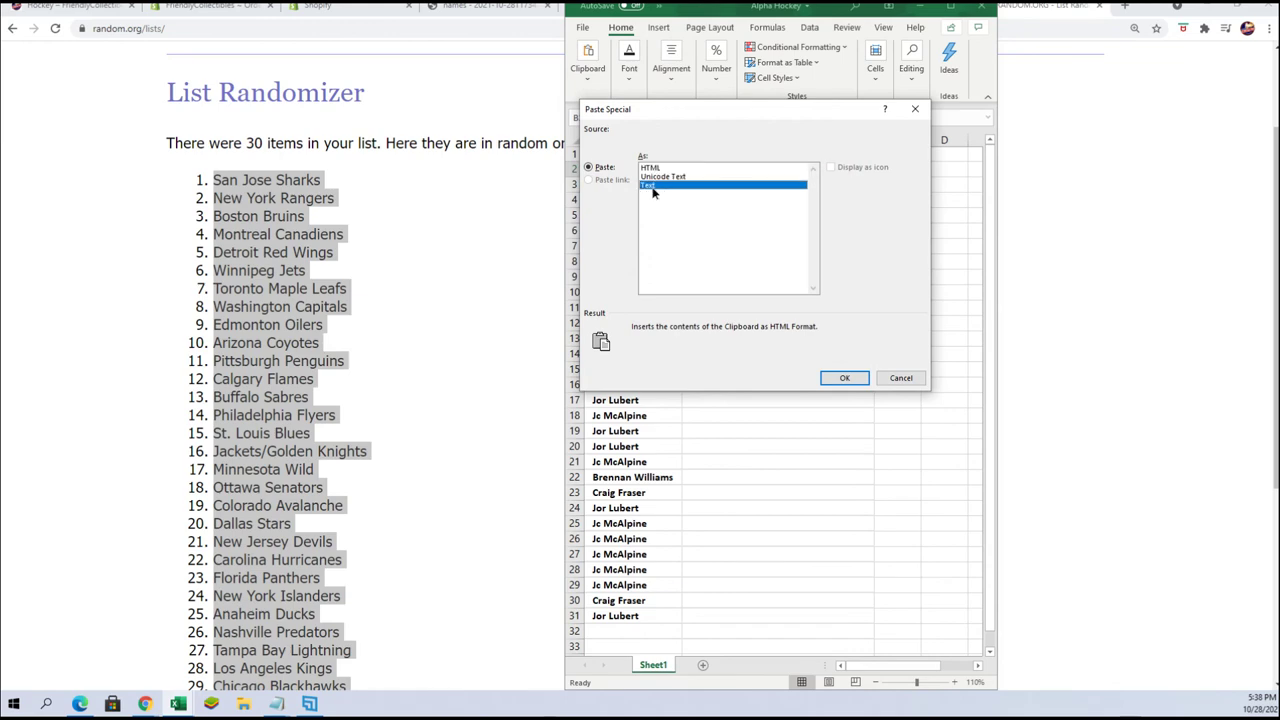
{"action": "left_click", "coordinate": [844, 379]}
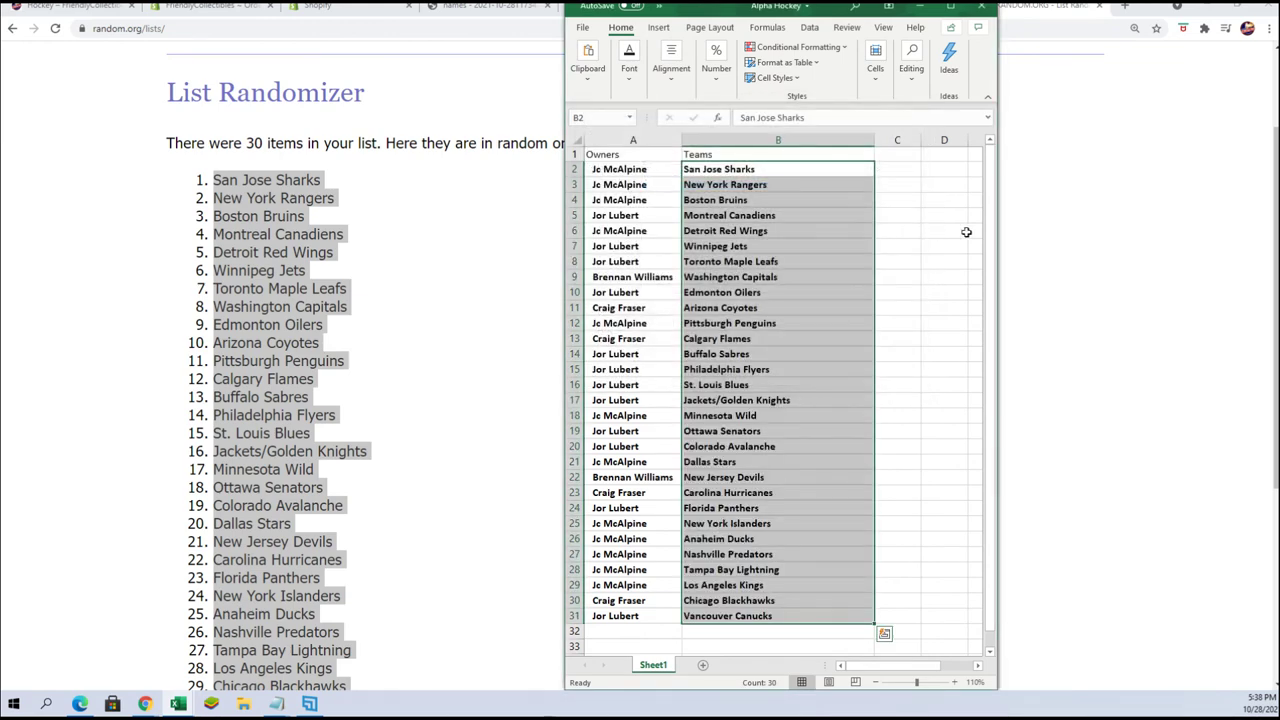
{"action": "left_click", "coordinate": [950, 8]}
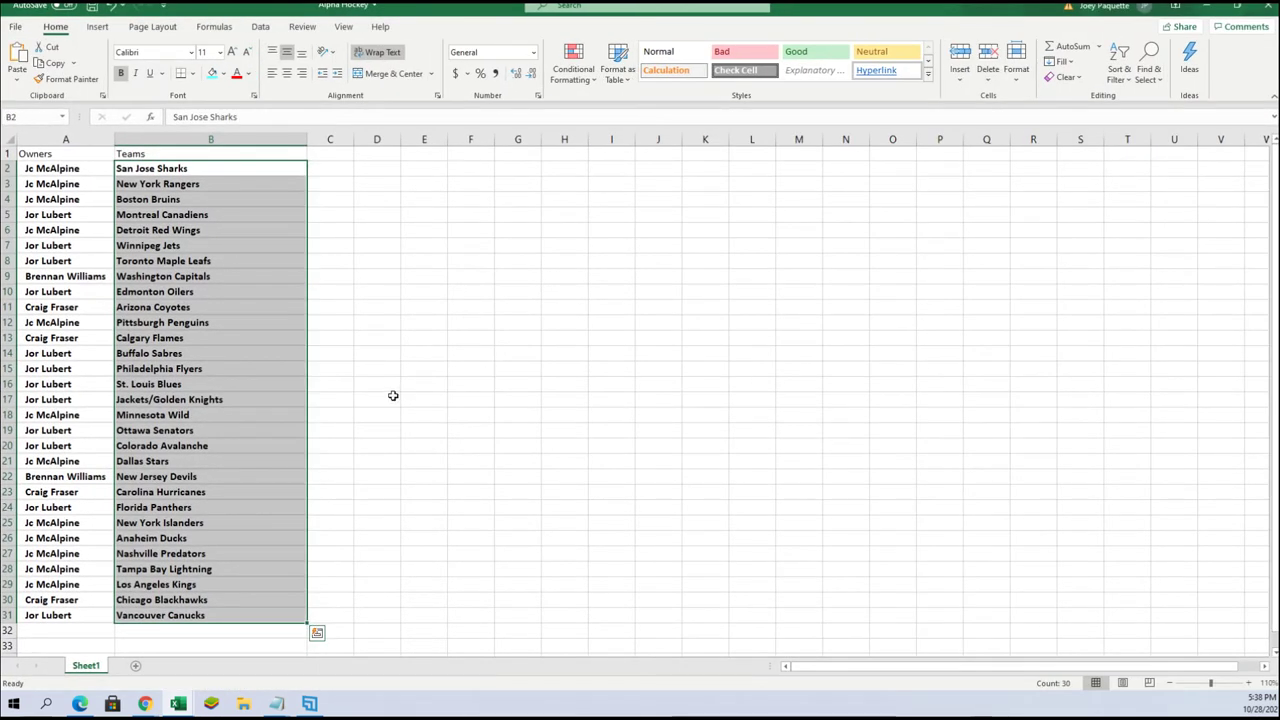
{"action": "left_click", "coordinate": [105, 230]}
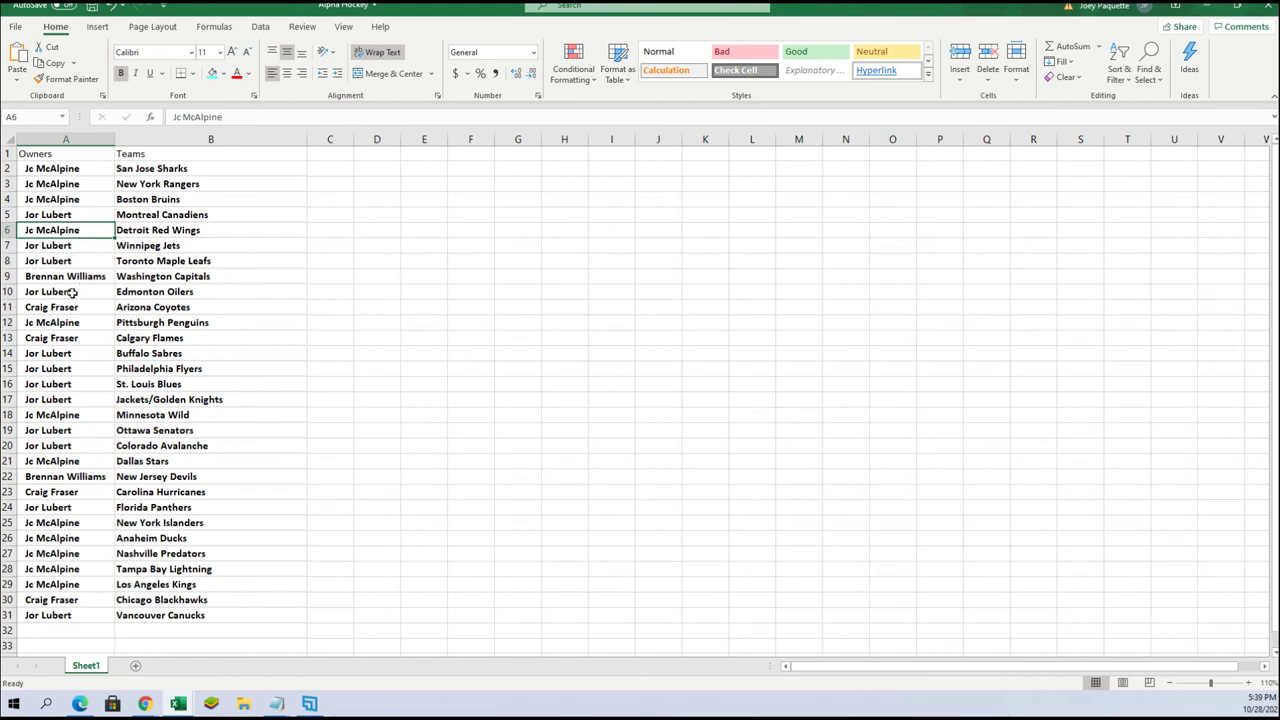
{"action": "left_click", "coordinate": [85, 384]}
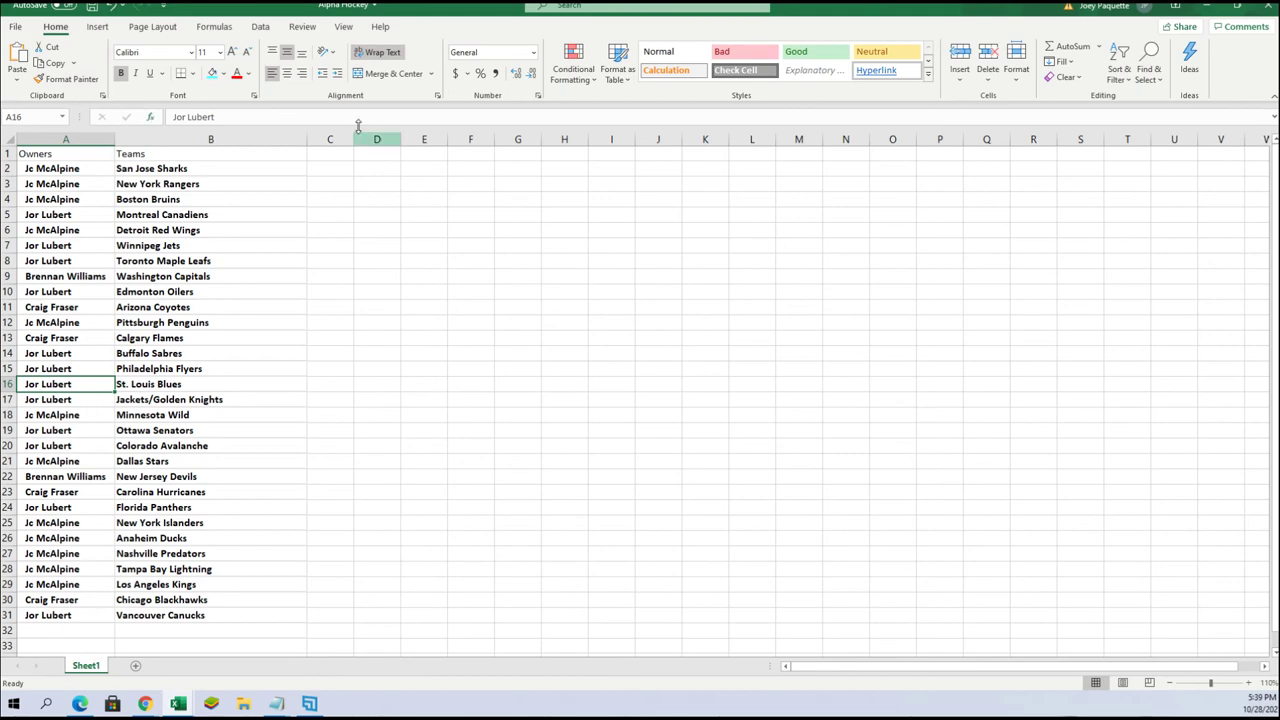
{"action": "mouse_move", "coordinate": [418, 6]}
{"action": "left_mouse_down"}
{"action": "mouse_move", "coordinate": [650, 88]}
{"action": "mouse_move", "coordinate": [698, 64]}
{"action": "mouse_move", "coordinate": [695, 2]}
{"action": "left_mouse_up"}
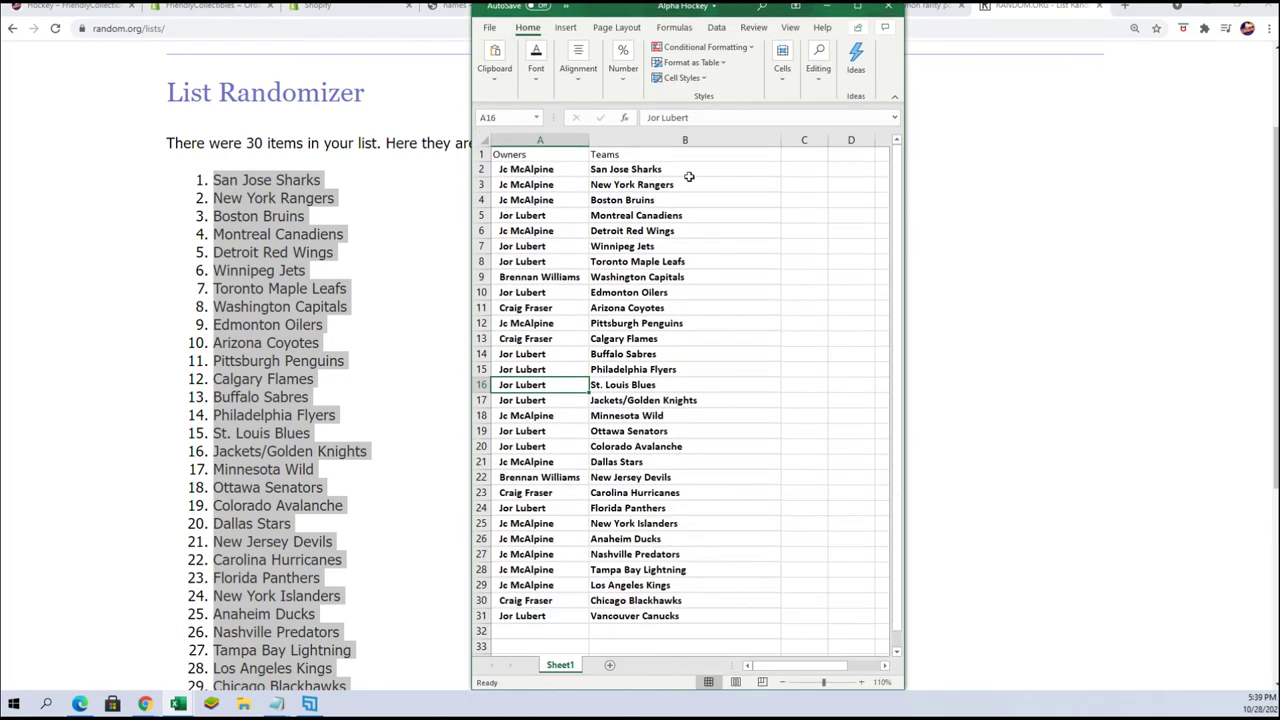
{"action": "scroll", "coordinate": [385, 510], "scroll_direction": "down", "scroll_amount": 3}
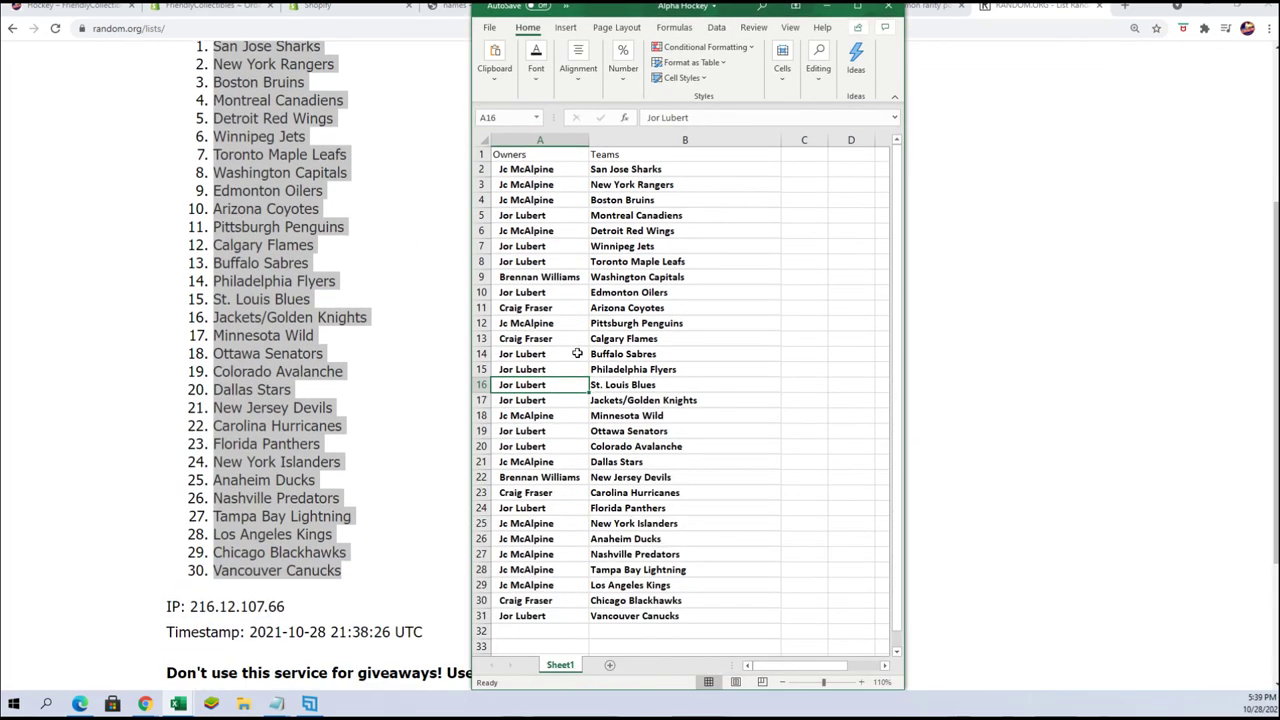
{"action": "left_click_drag", "start_coordinate": [540, 170], "coordinate": [543, 619]}
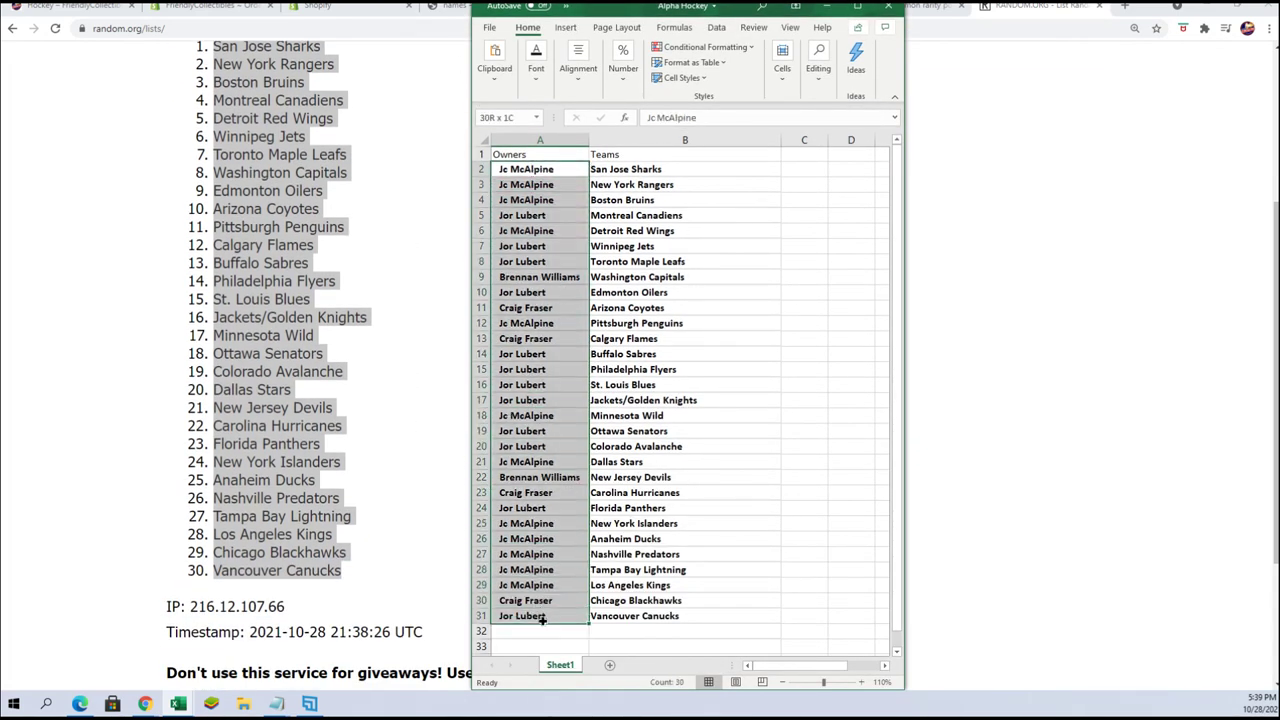
{"action": "left_click_drag", "start_coordinate": [628, 171], "coordinate": [668, 617]}
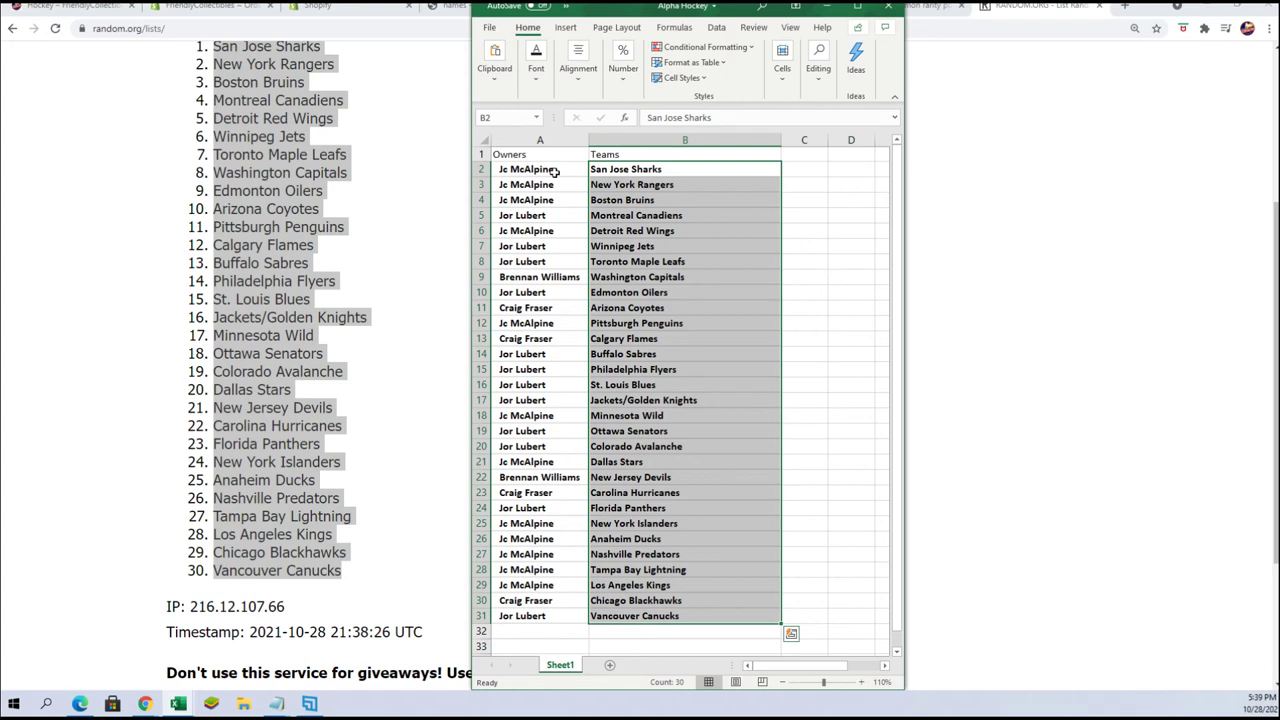
{"action": "left_click", "coordinate": [550, 164]}
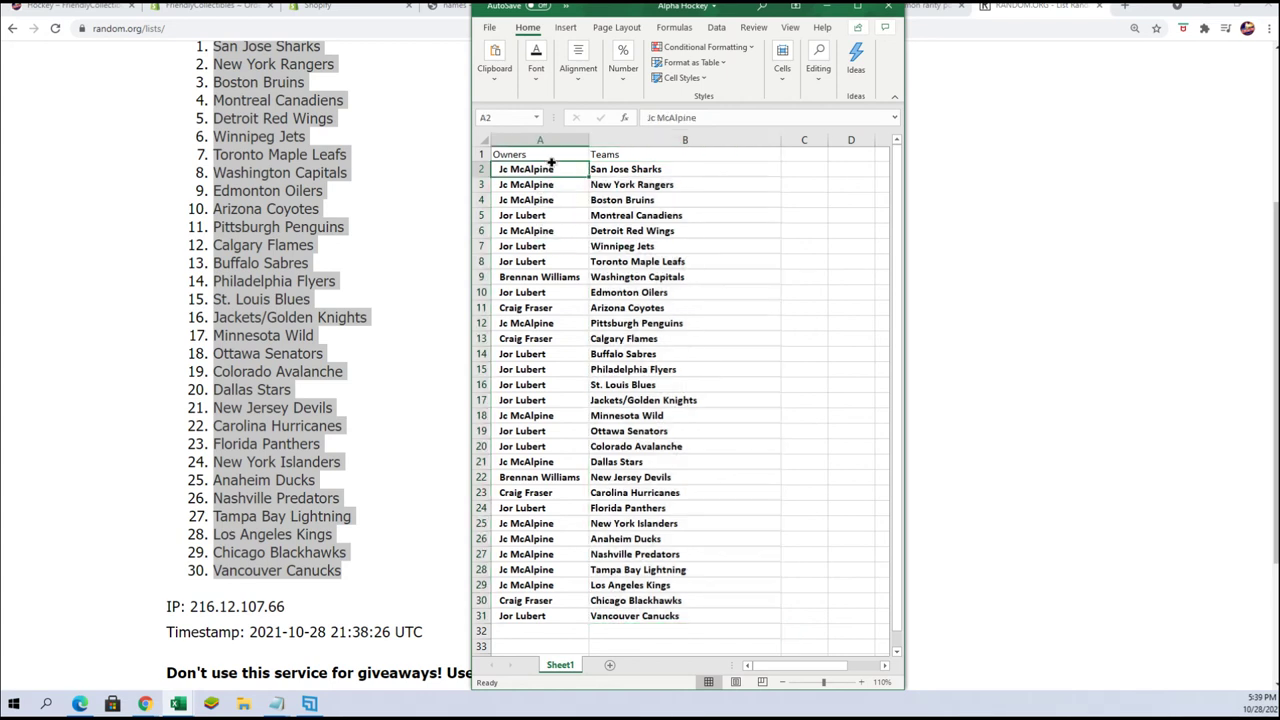
{"action": "left_click_drag", "start_coordinate": [550, 164], "coordinate": [550, 601]}
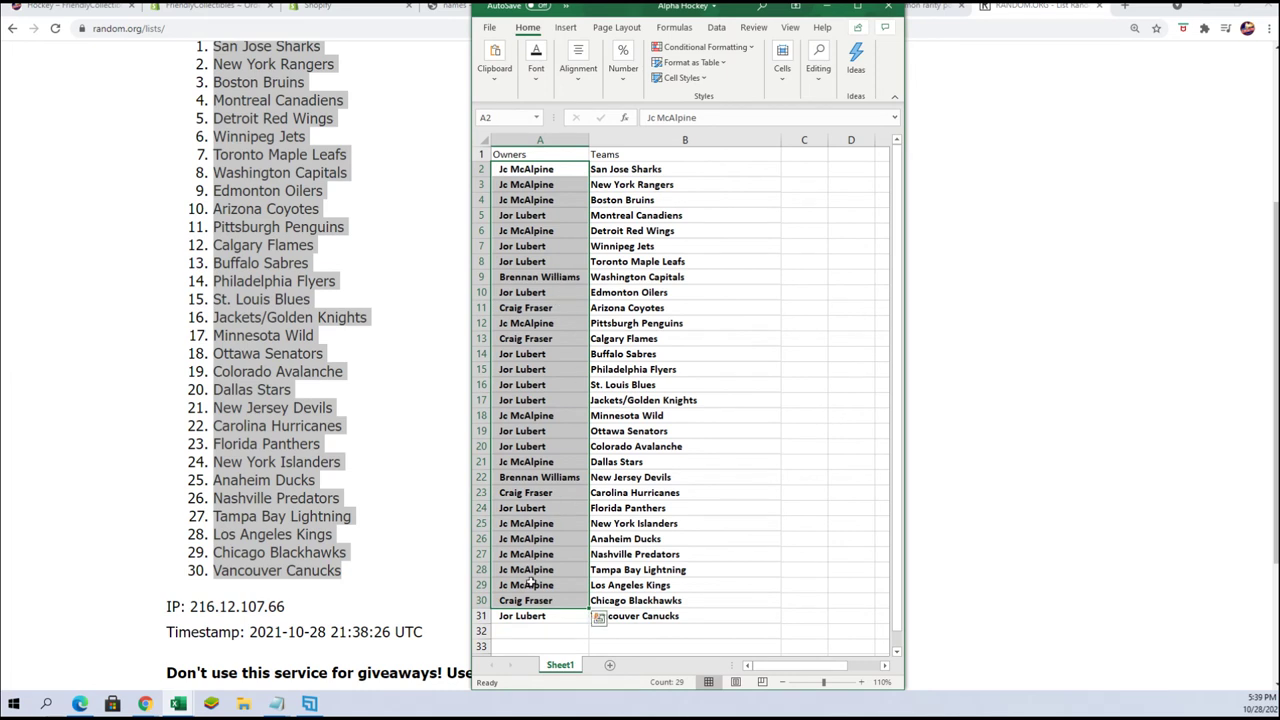
{"action": "left_click", "coordinate": [556, 615]}
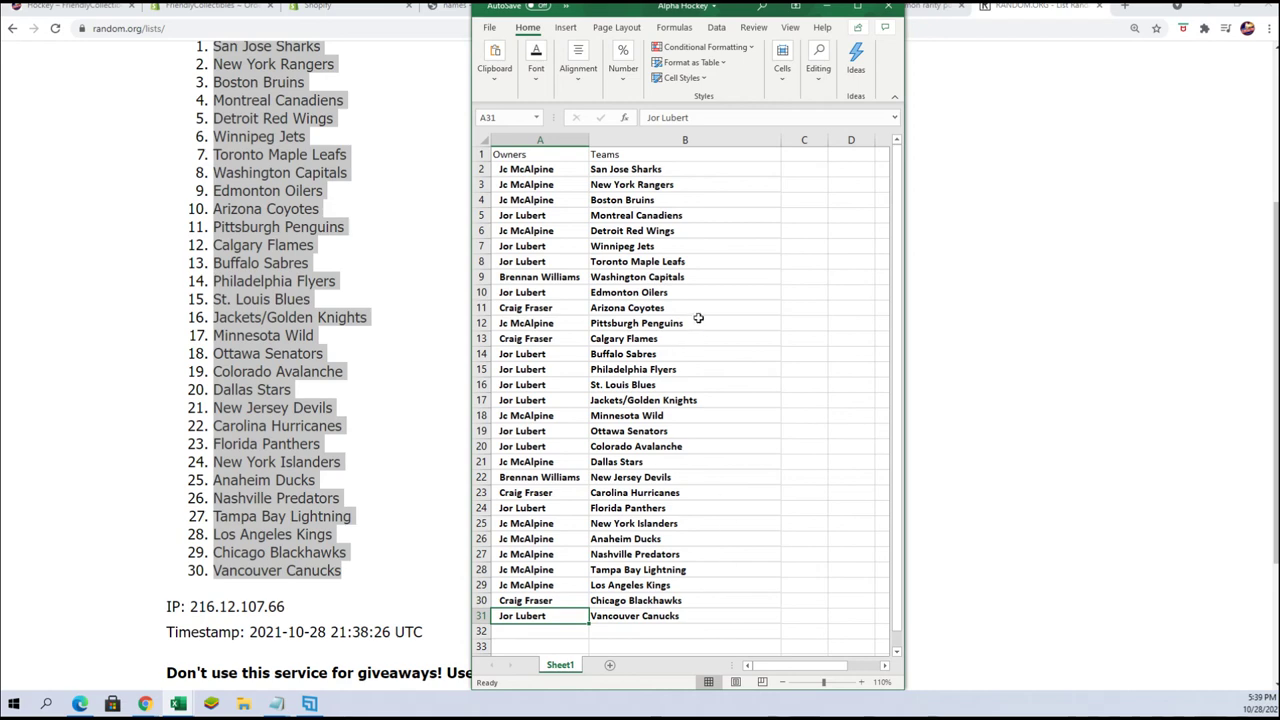
{"action": "left_click", "coordinate": [662, 400]}
{"action": "left_click", "coordinate": [857, 6]}
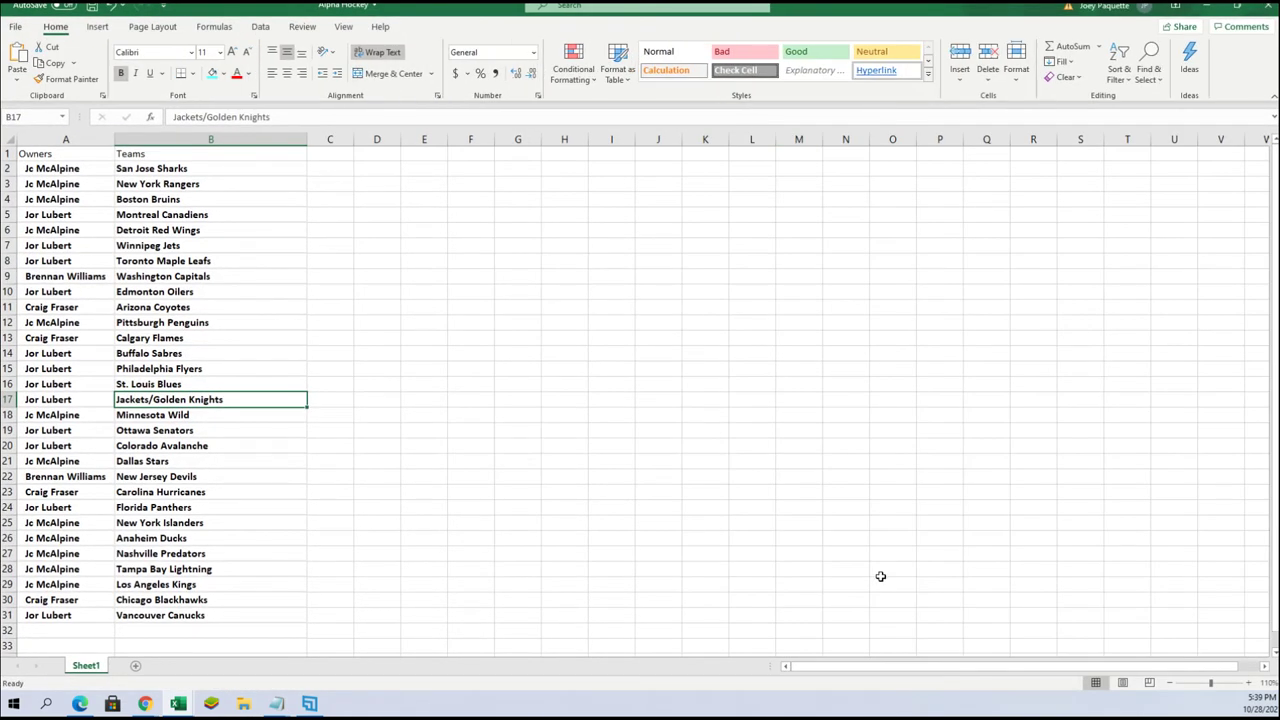
{"action": "left_click", "coordinate": [1248, 683]}
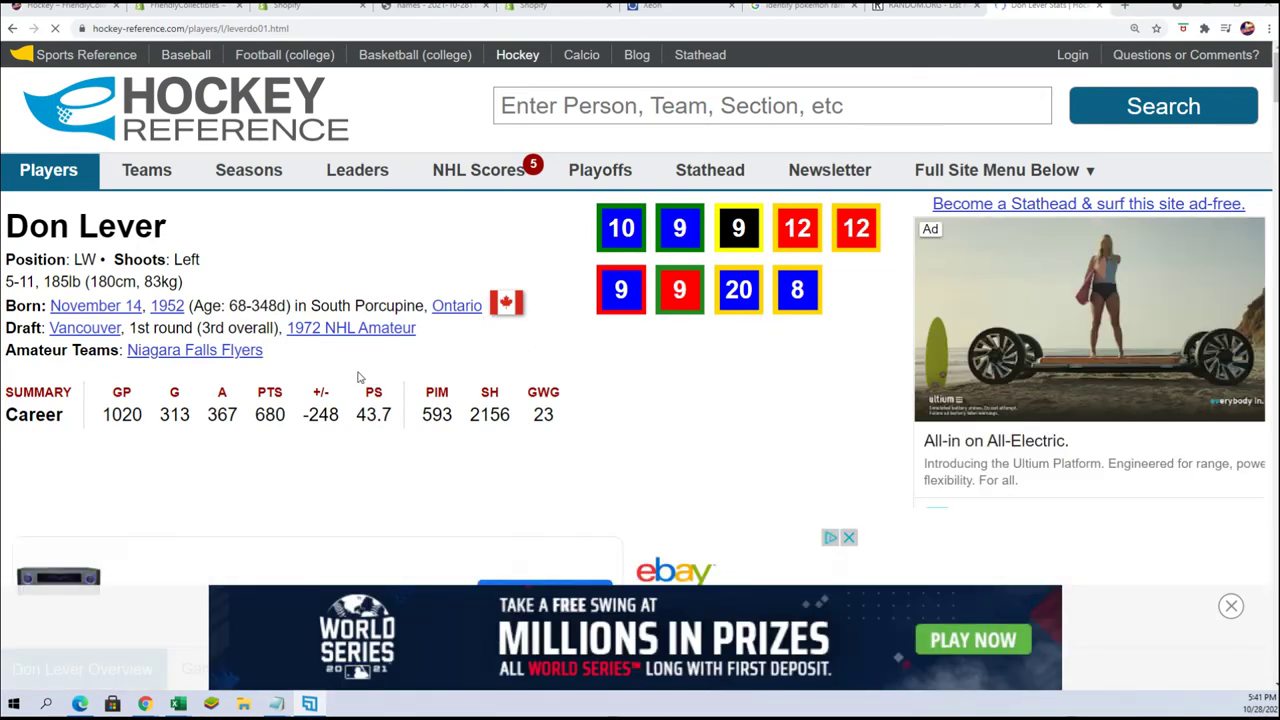
Place the Alpha Hockey sheet beside the stats and fill A31, the Canucks owner's cell, cyan
{"action": "scroll", "coordinate": [373, 375], "scroll_direction": "down", "scroll_amount": 2}
{"action": "scroll", "coordinate": [373, 375], "scroll_direction": "down", "scroll_amount": 8}
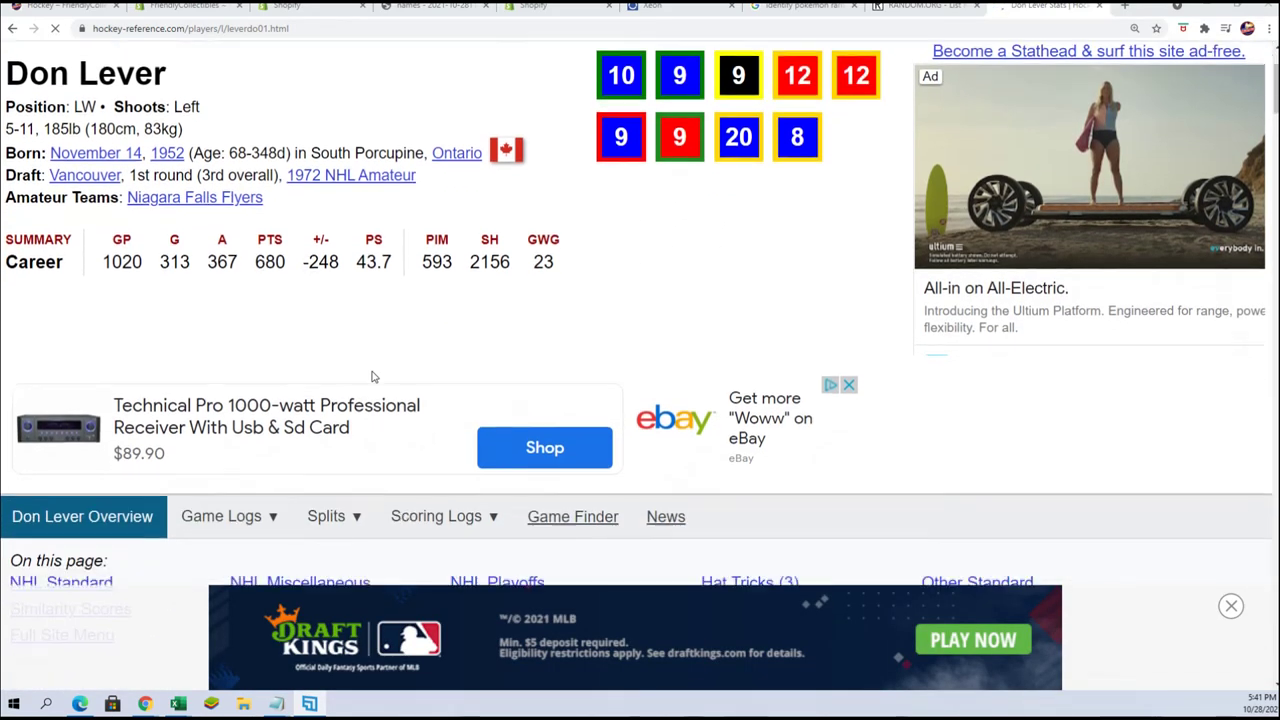
{"action": "scroll", "coordinate": [376, 380], "scroll_direction": "down", "scroll_amount": 1}
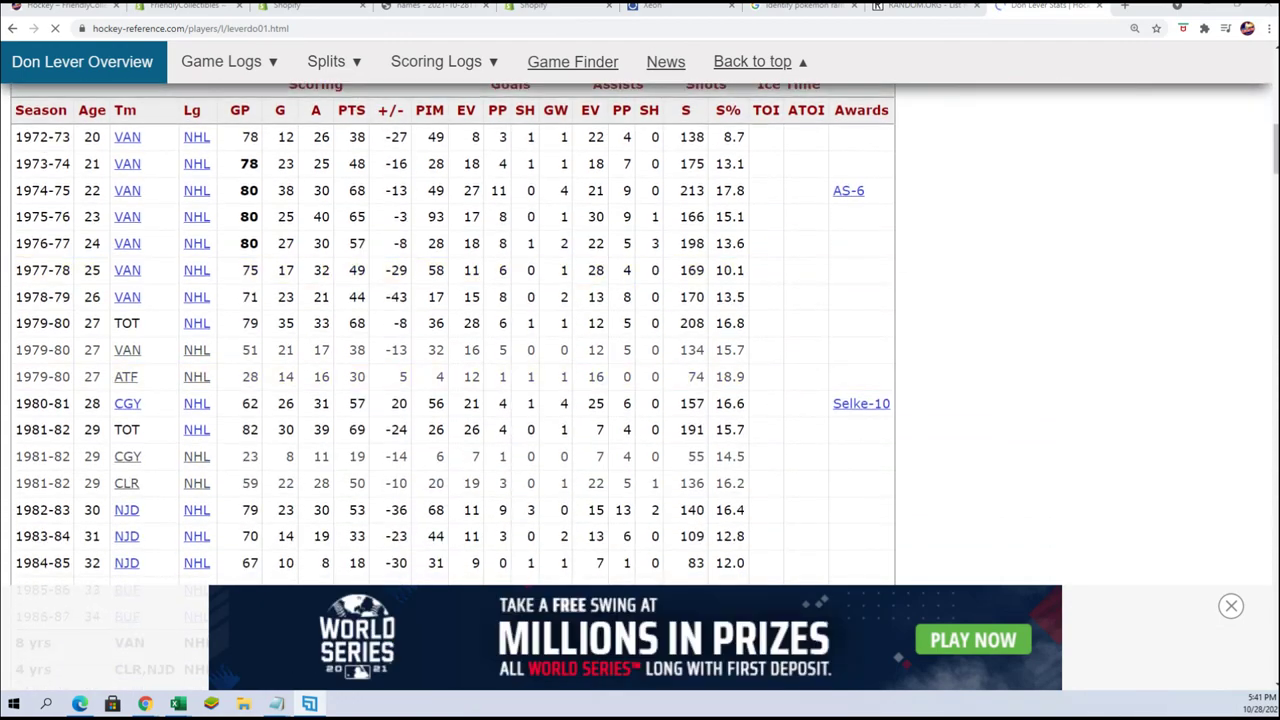
{"action": "key", "text": "alt+Tab"}
{"action": "mouse_move", "coordinate": [484, 284]}
{"action": "left_mouse_down"}
{"action": "mouse_move", "coordinate": [880, 24]}
{"action": "mouse_move", "coordinate": [884, 40]}
{"action": "left_mouse_up"}
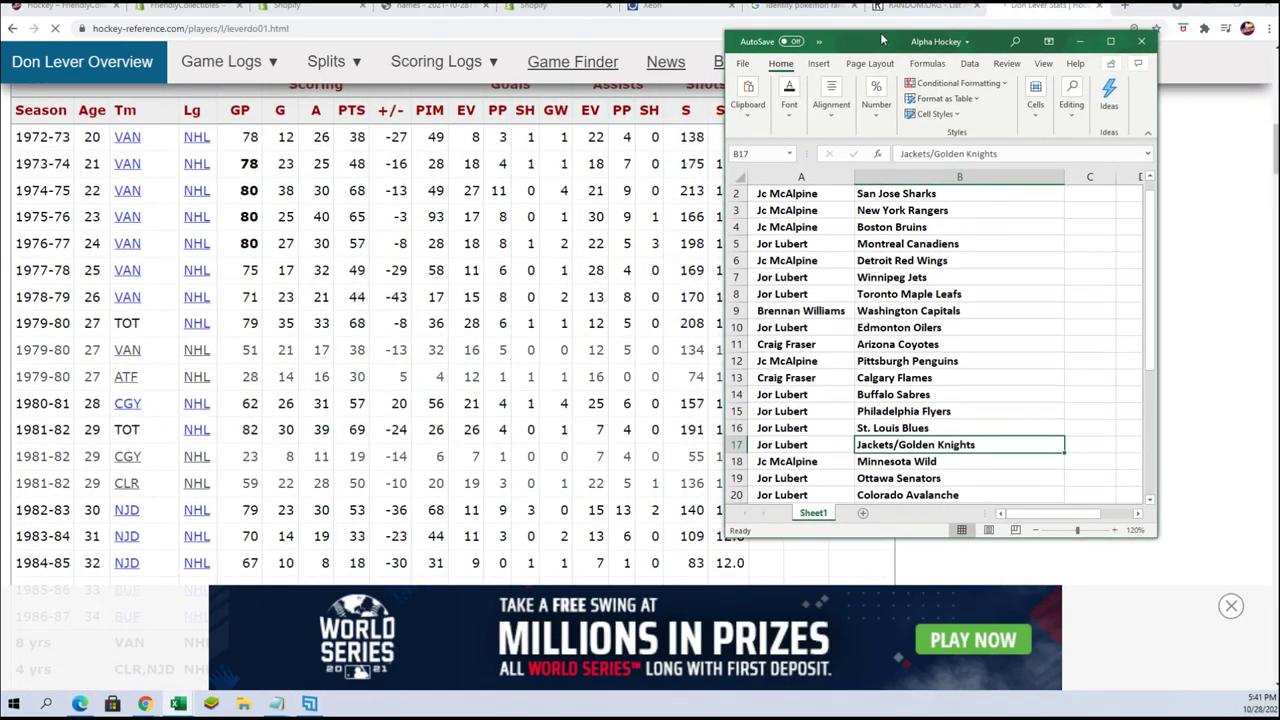
{"action": "key", "text": "super+shift+Up"}
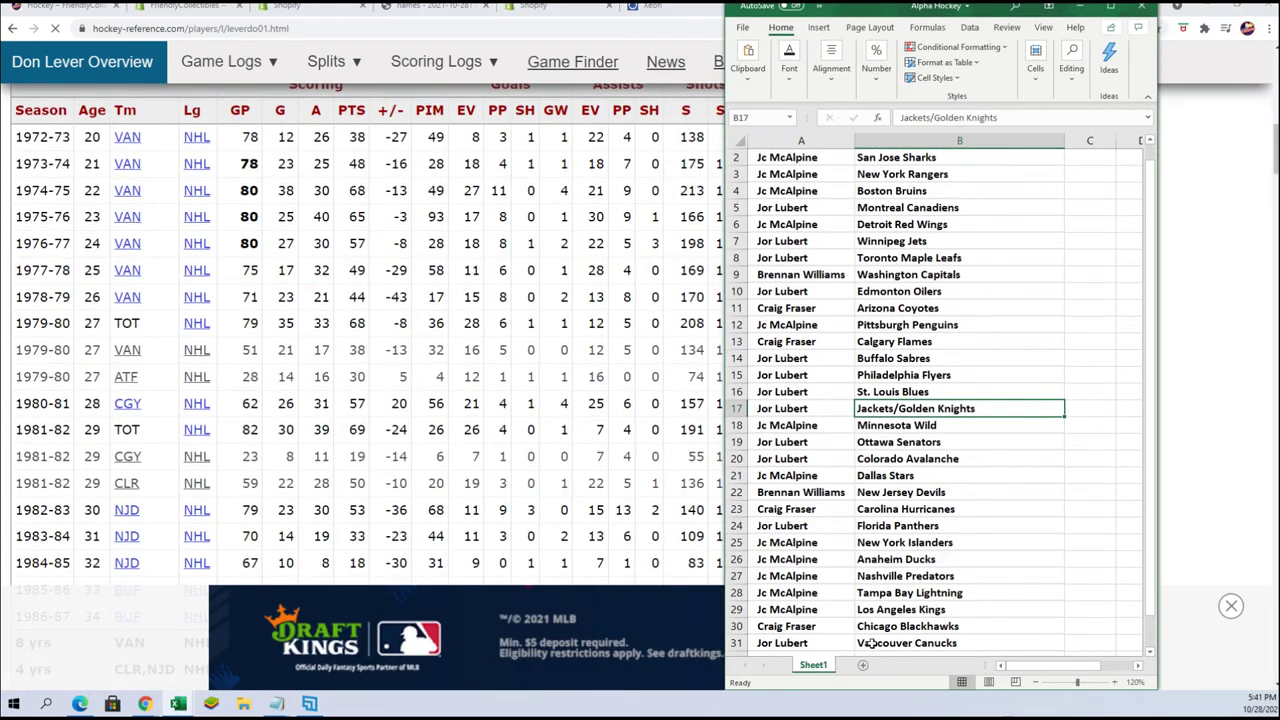
{"action": "right_click", "coordinate": [820, 646]}
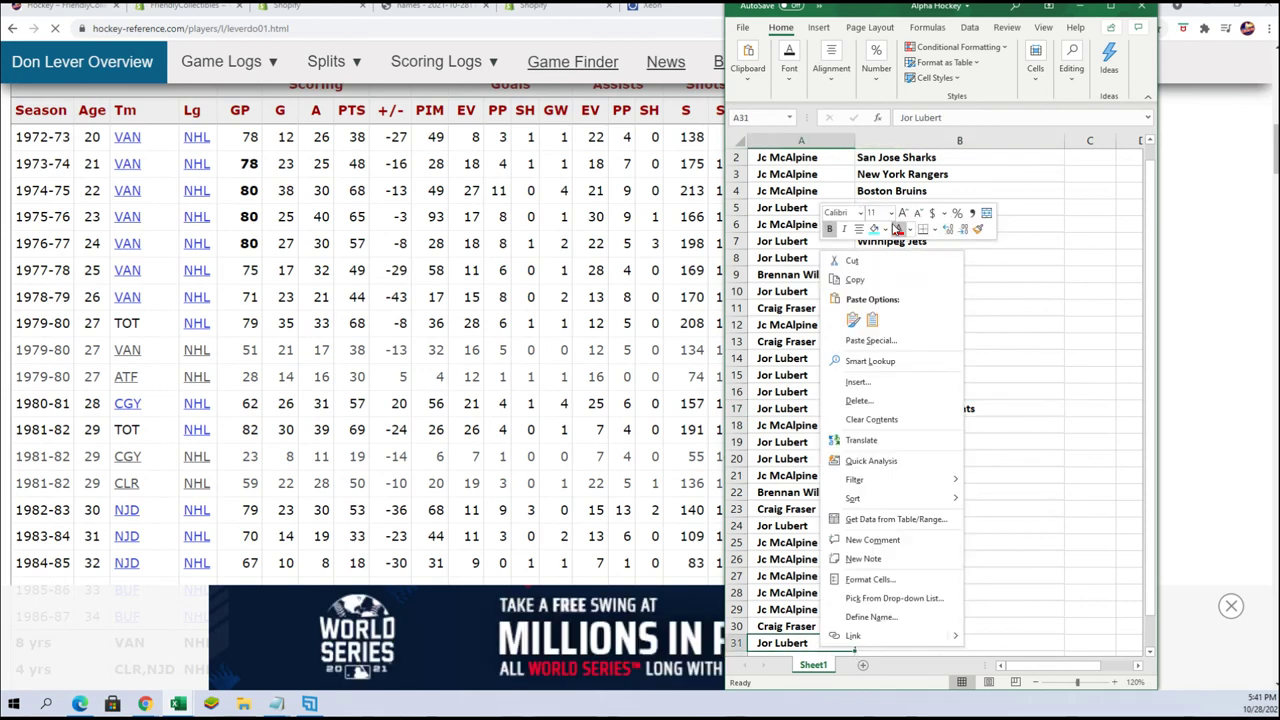
{"action": "left_click", "coordinate": [933, 229]}
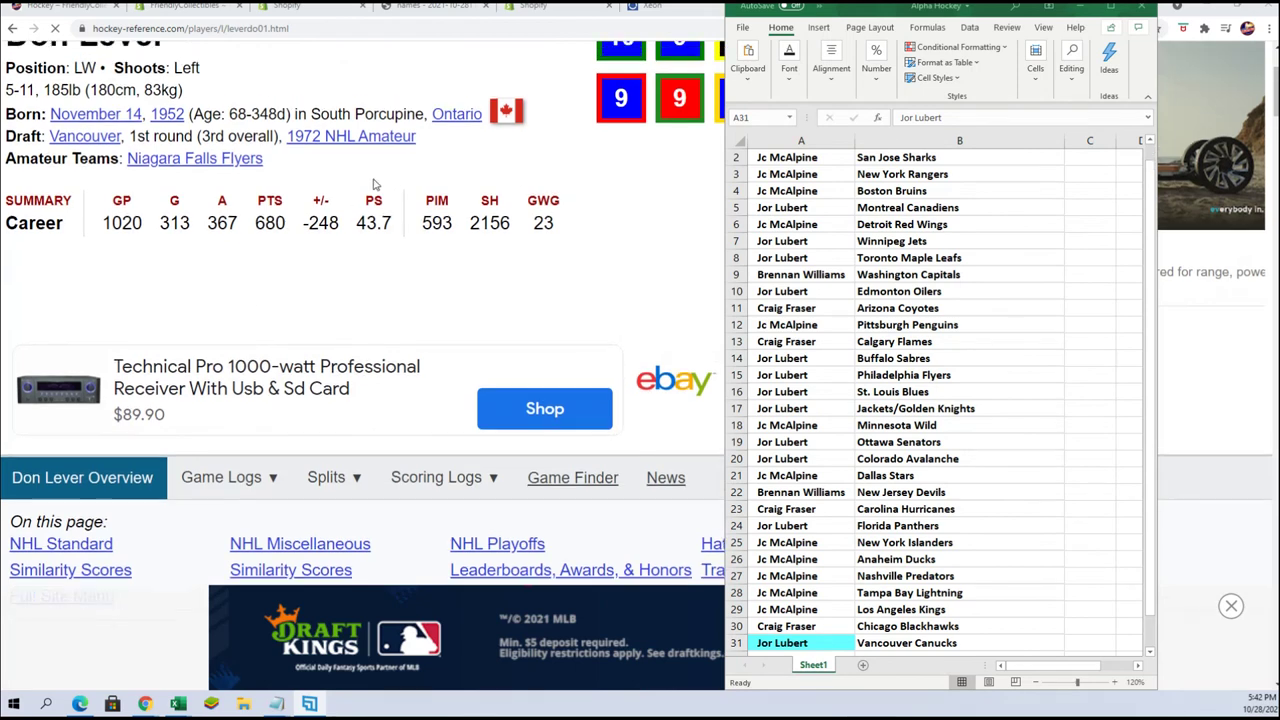
{"action": "scroll", "coordinate": [374, 184], "scroll_direction": "up", "scroll_amount": 3}
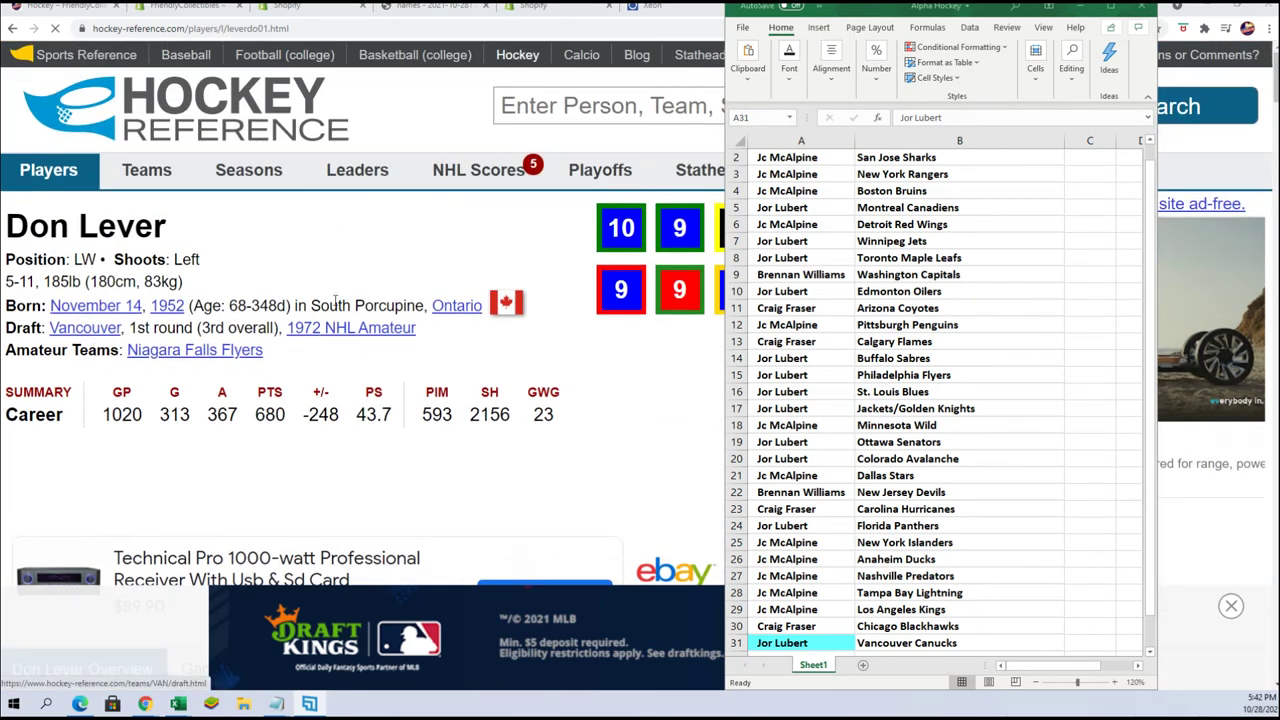
Shift the sheet right and scroll to career totals: 8 Vancouver seasons, 593 games, 407 points
{"action": "left_click", "coordinate": [996, 5]}
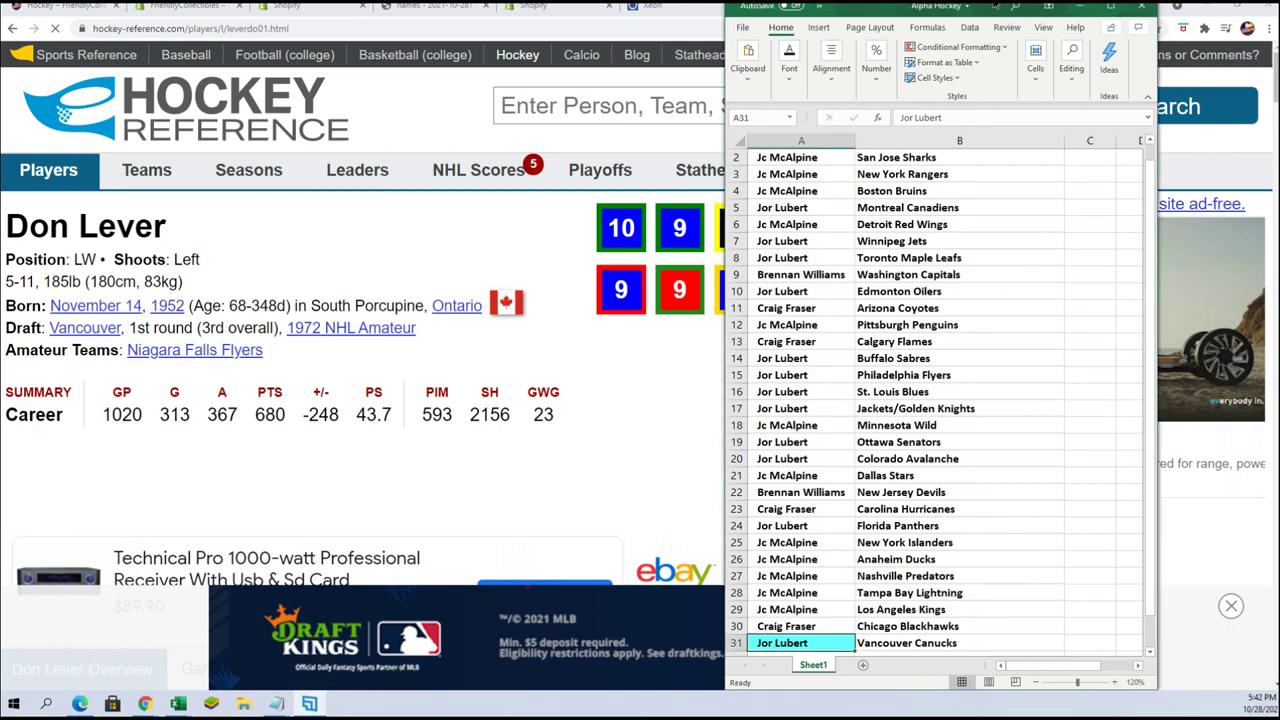
{"action": "left_click_drag", "start_coordinate": [996, 5], "coordinate": [1118, 5]}
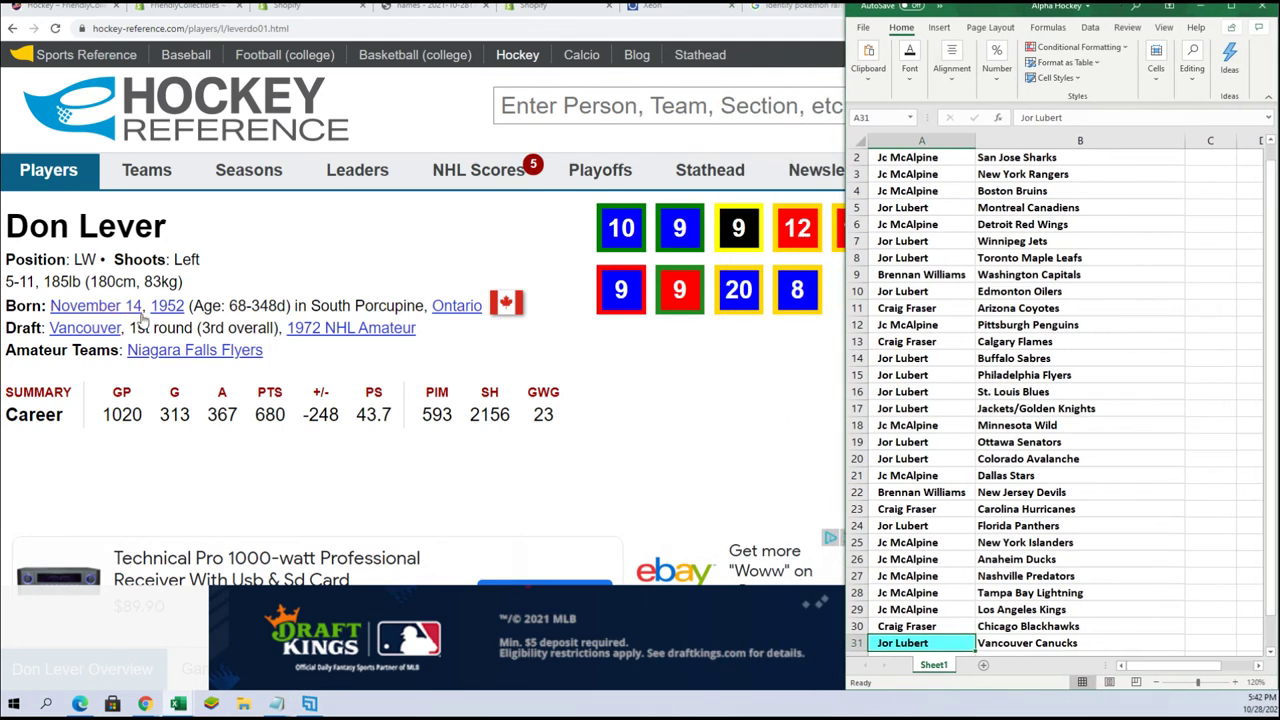
{"action": "scroll", "coordinate": [368, 310], "scroll_direction": "down", "scroll_amount": 10}
{"action": "scroll", "coordinate": [368, 310], "scroll_direction": "down", "scroll_amount": 2}
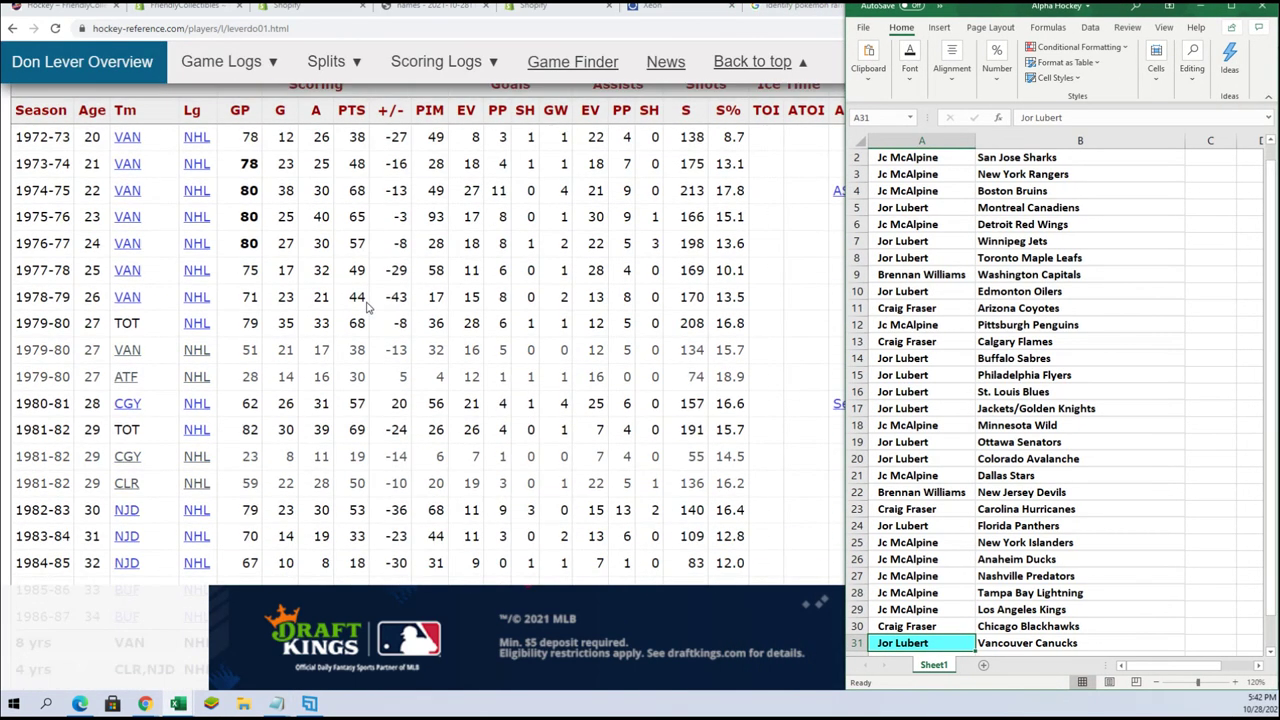
{"action": "scroll", "coordinate": [368, 310], "scroll_direction": "down", "scroll_amount": 2}
{"action": "scroll", "coordinate": [368, 310], "scroll_direction": "down", "scroll_amount": 2}
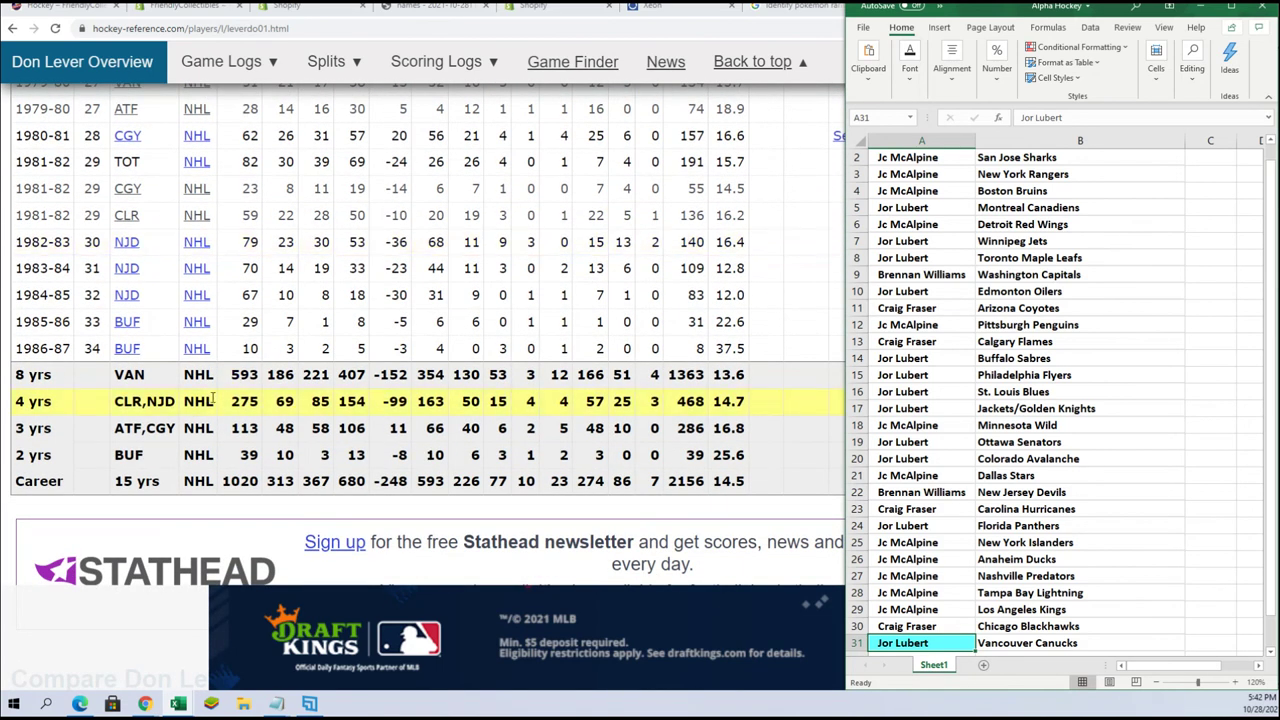